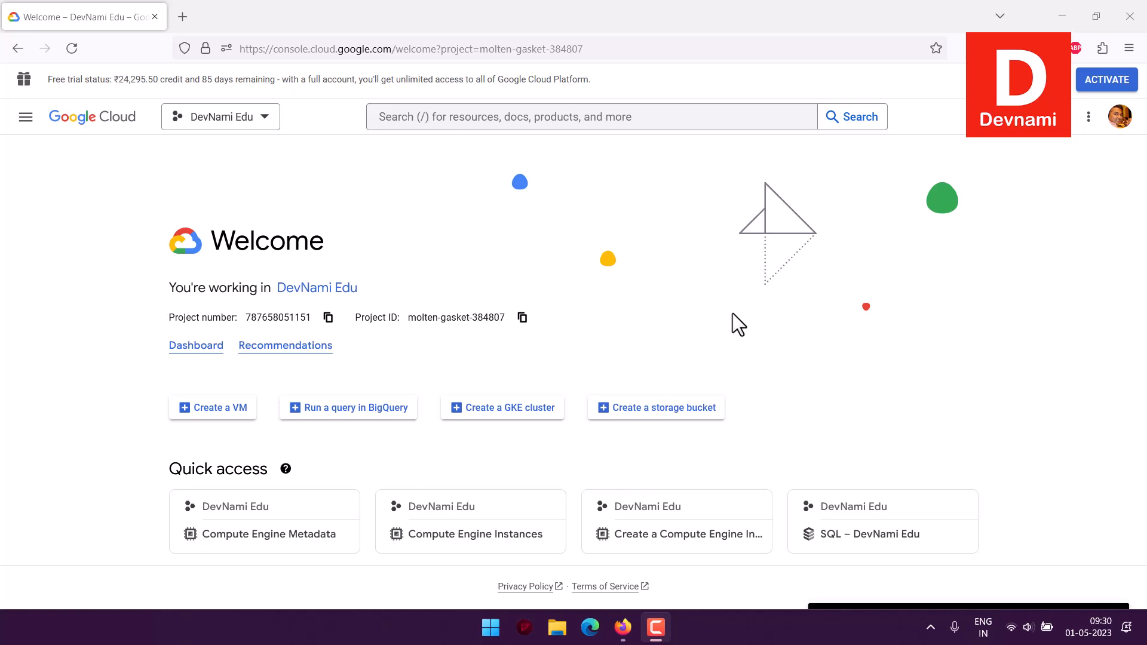
- Open the VM instances page of Compute Engine
{"action": "left_click", "coordinate": [25, 119]}
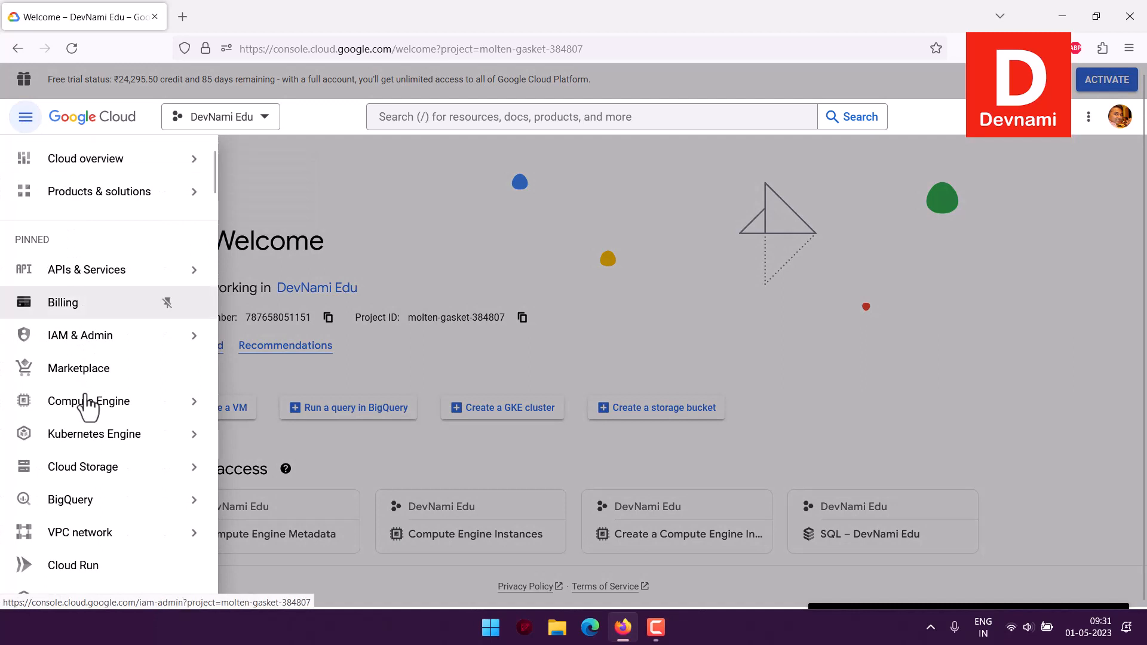
{"action": "mouse_move", "coordinate": [87, 412]}
{"action": "left_click", "coordinate": [272, 112]}
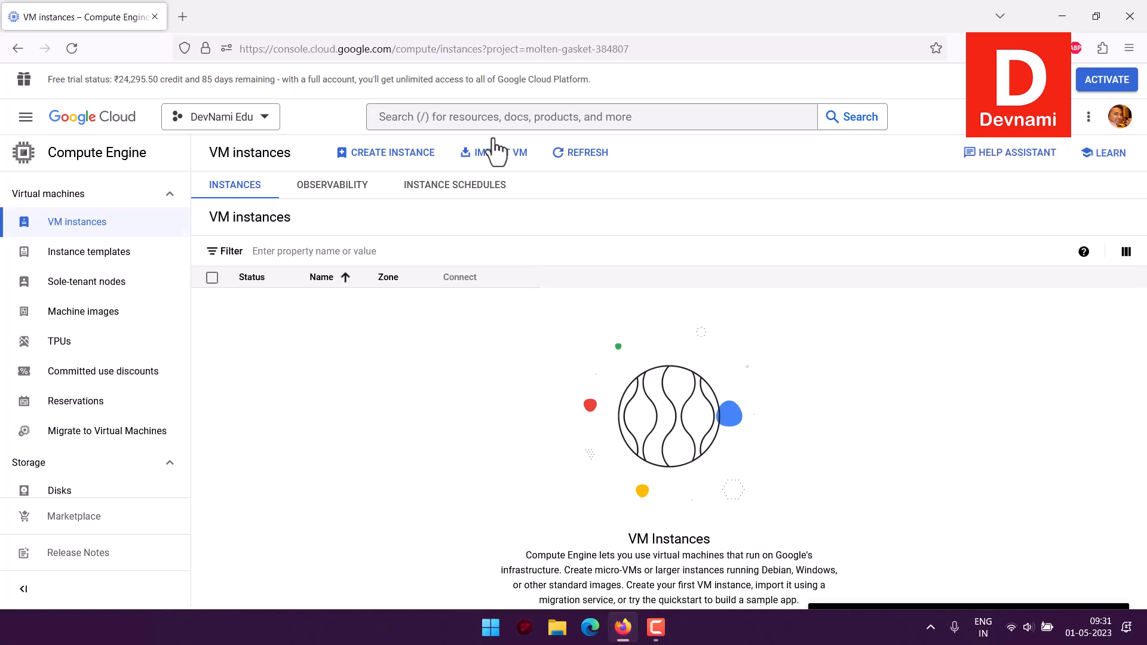
- View the project's SSH keys in the Compute Engine metadata settings
{"action": "scroll", "coordinate": [156, 269], "scroll_direction": "down", "scroll_amount": 8}
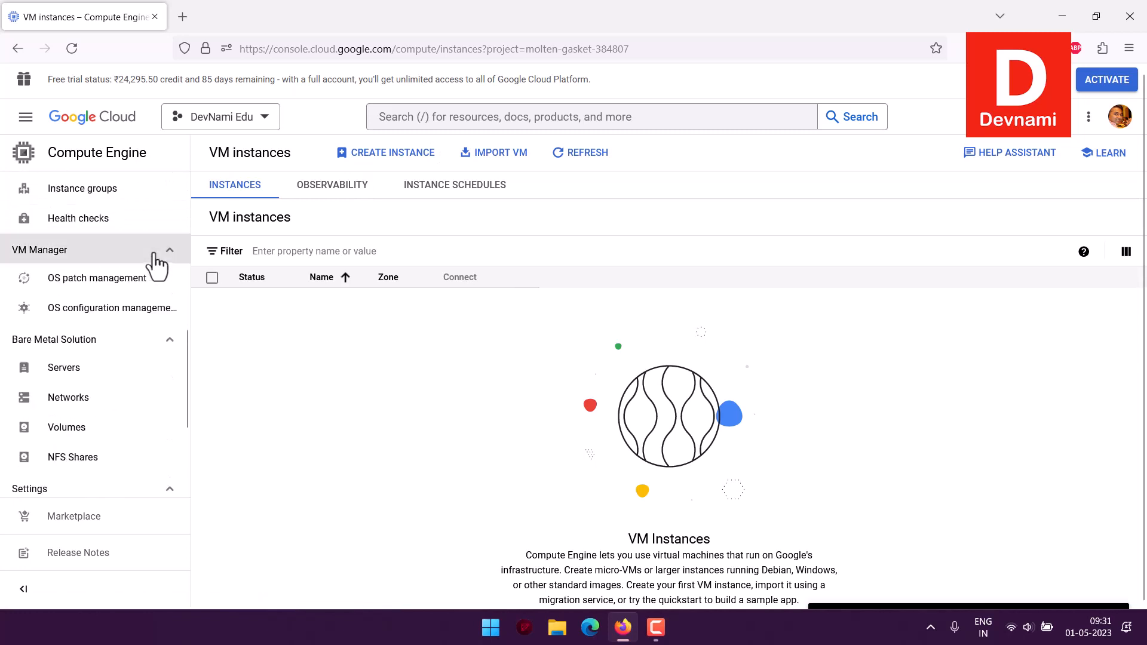
{"action": "scroll", "coordinate": [120, 335], "scroll_direction": "down", "scroll_amount": 3}
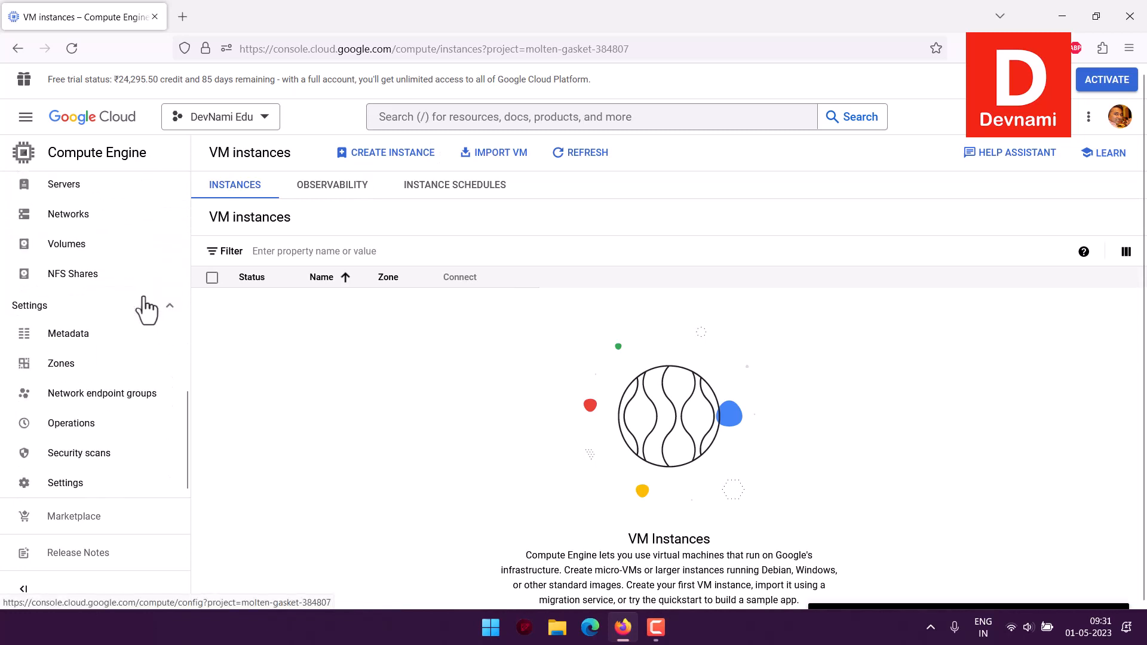
{"action": "left_click", "coordinate": [68, 340]}
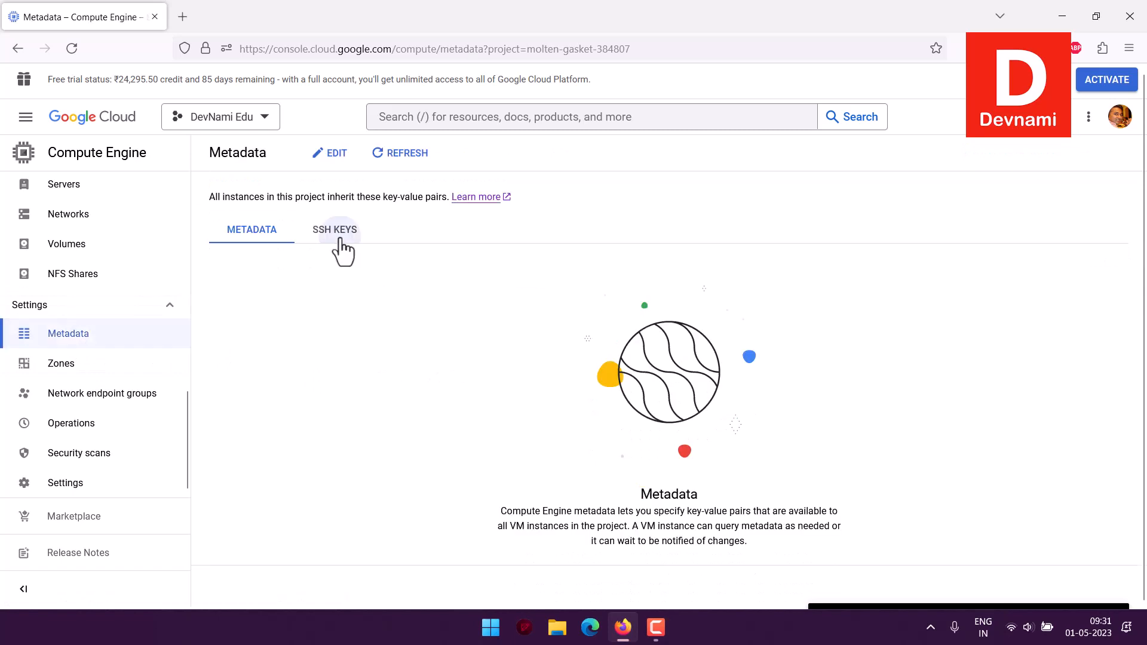
{"action": "left_click", "coordinate": [339, 238]}
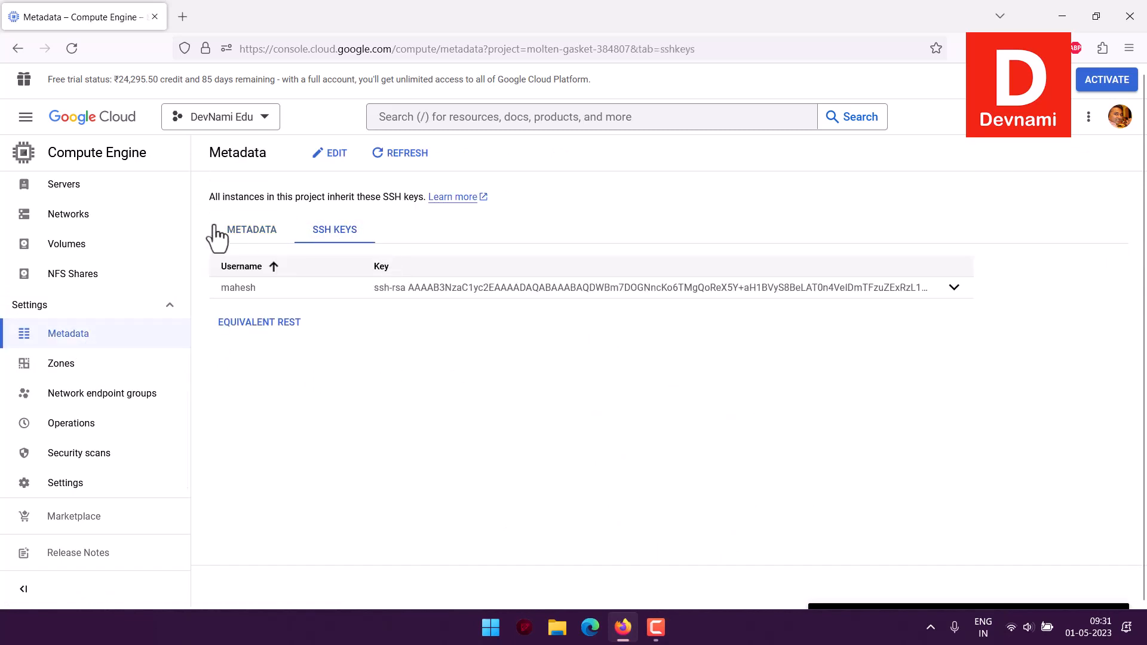
- Return to the VM instances page, start creating an instance and name it devrocky
{"action": "scroll", "coordinate": [187, 235], "scroll_direction": "up", "scroll_amount": 10}
{"action": "left_click", "coordinate": [108, 226]}
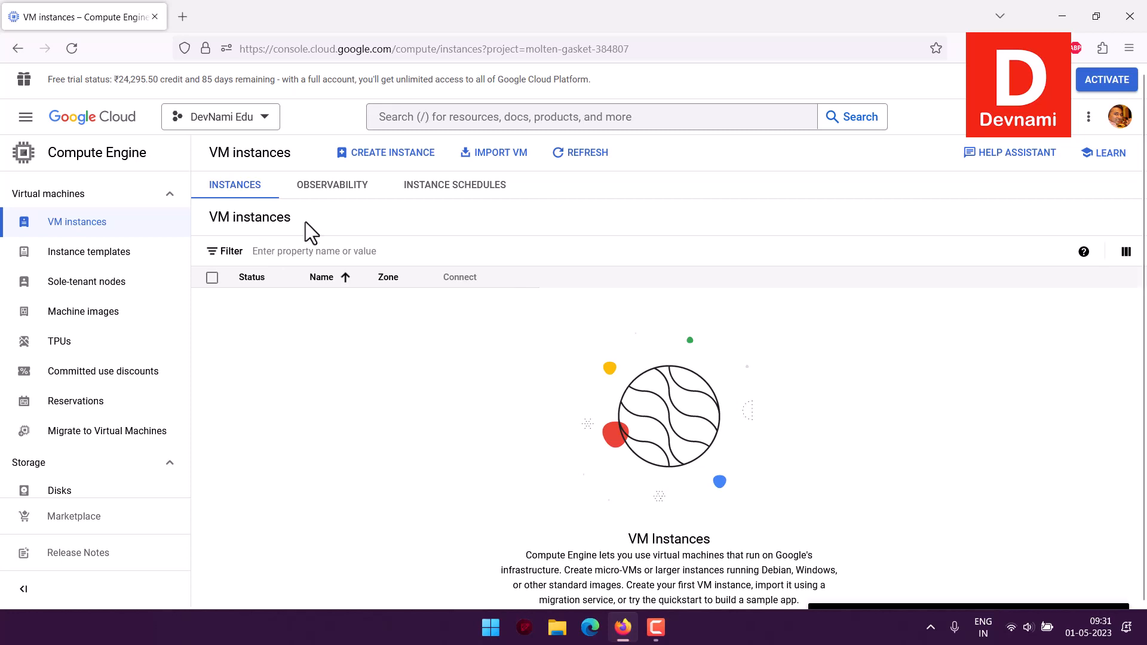
{"action": "left_click", "coordinate": [383, 154]}
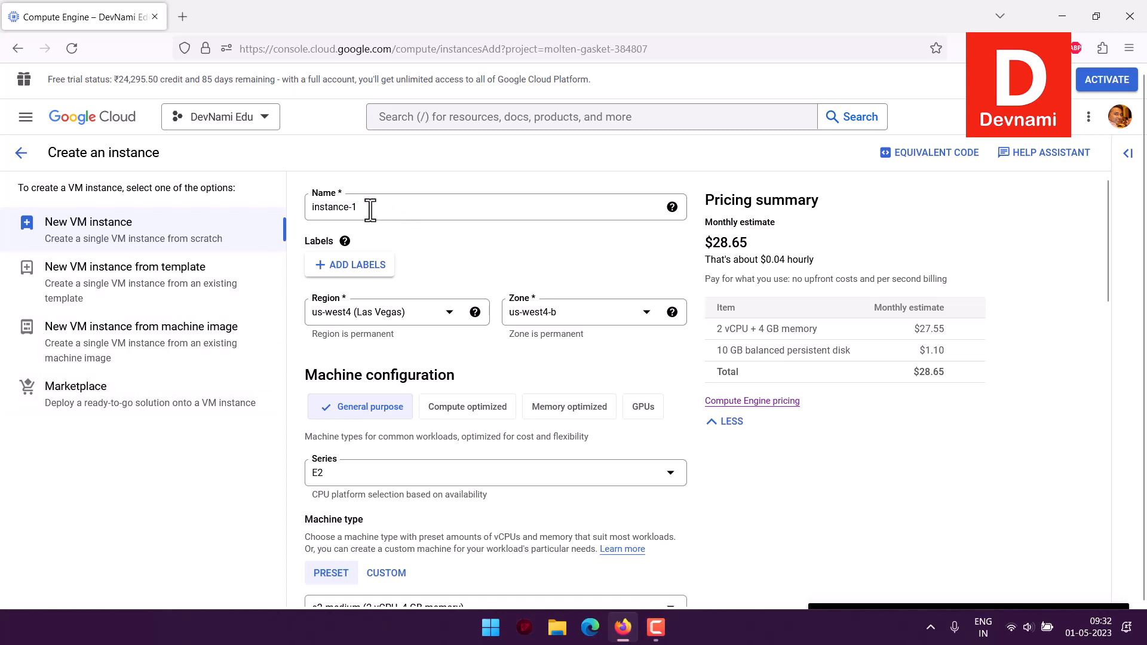
{"action": "left_click_drag", "start_coordinate": [371, 210], "coordinate": [304, 197]}
{"action": "type", "text": "dev"}
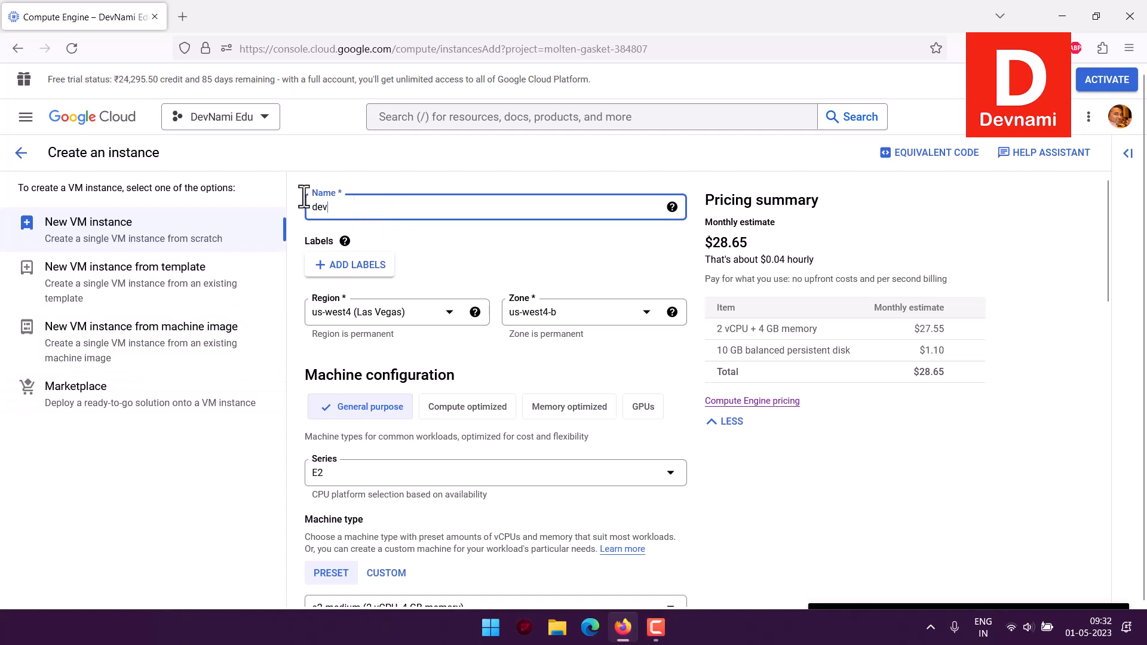
{"action": "type", "text": "rocky"}
- Review the available machine series and preset machine types for the new instance, keeping the current selections
{"action": "scroll", "coordinate": [460, 354], "scroll_direction": "down", "scroll_amount": 3}
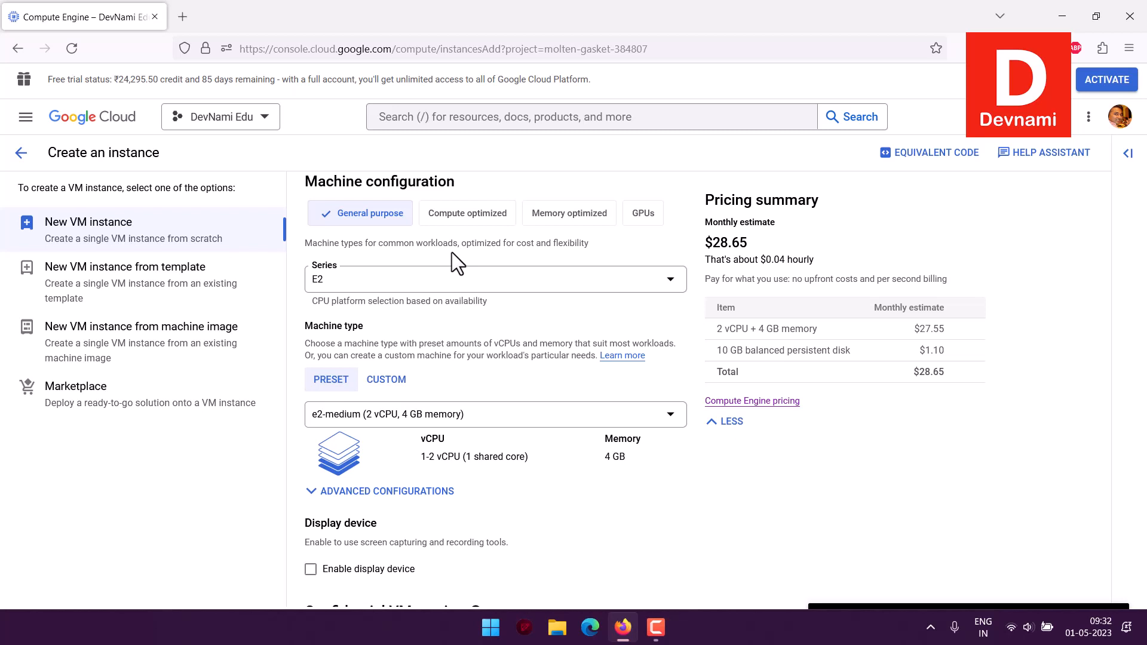
{"action": "left_click", "coordinate": [457, 291]}
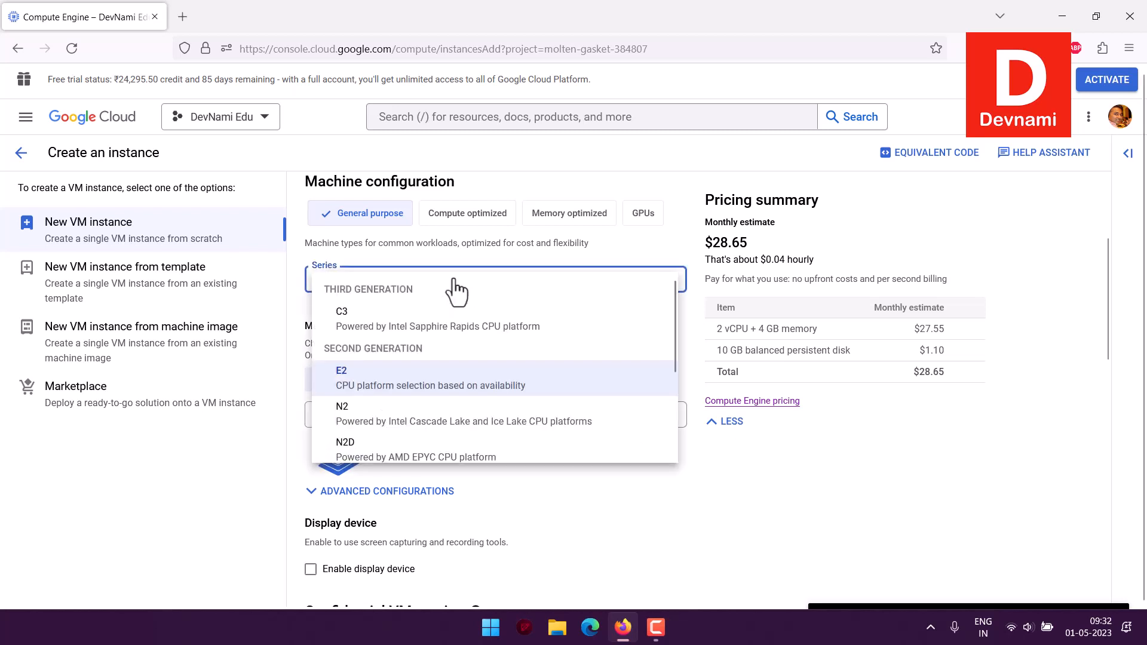
{"action": "scroll", "coordinate": [582, 382], "scroll_direction": "down", "scroll_amount": 2}
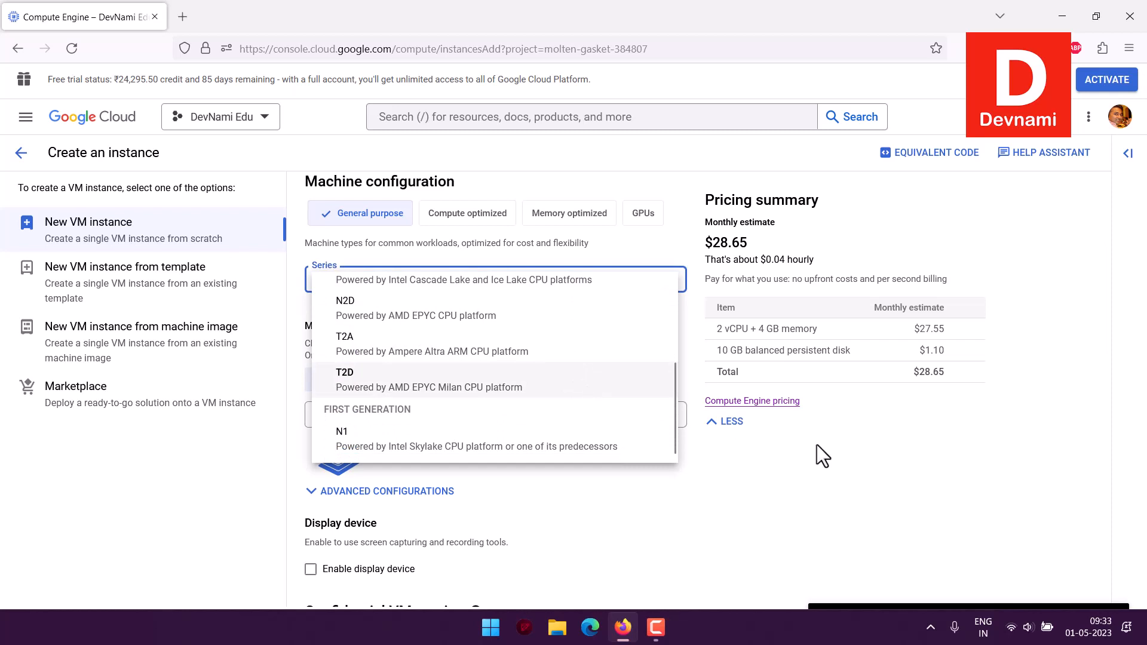
{"action": "left_click", "coordinate": [847, 467]}
{"action": "scroll", "coordinate": [660, 347], "scroll_direction": "down", "scroll_amount": 1}
{"action": "scroll", "coordinate": [659, 345], "scroll_direction": "down", "scroll_amount": 1}
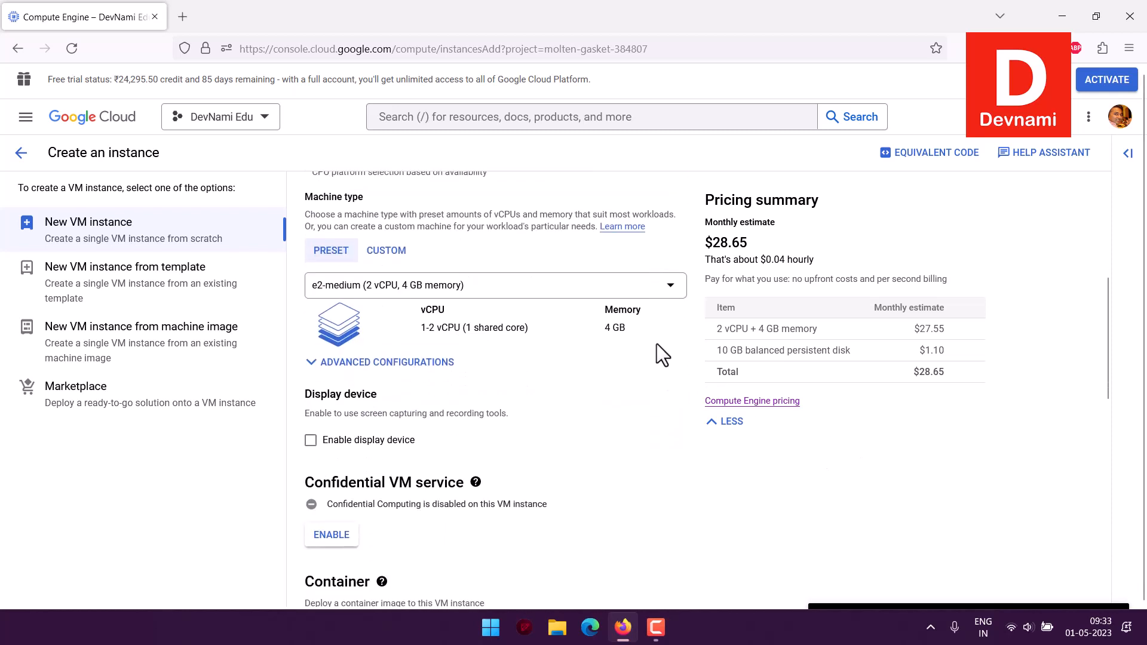
{"action": "left_click", "coordinate": [572, 293]}
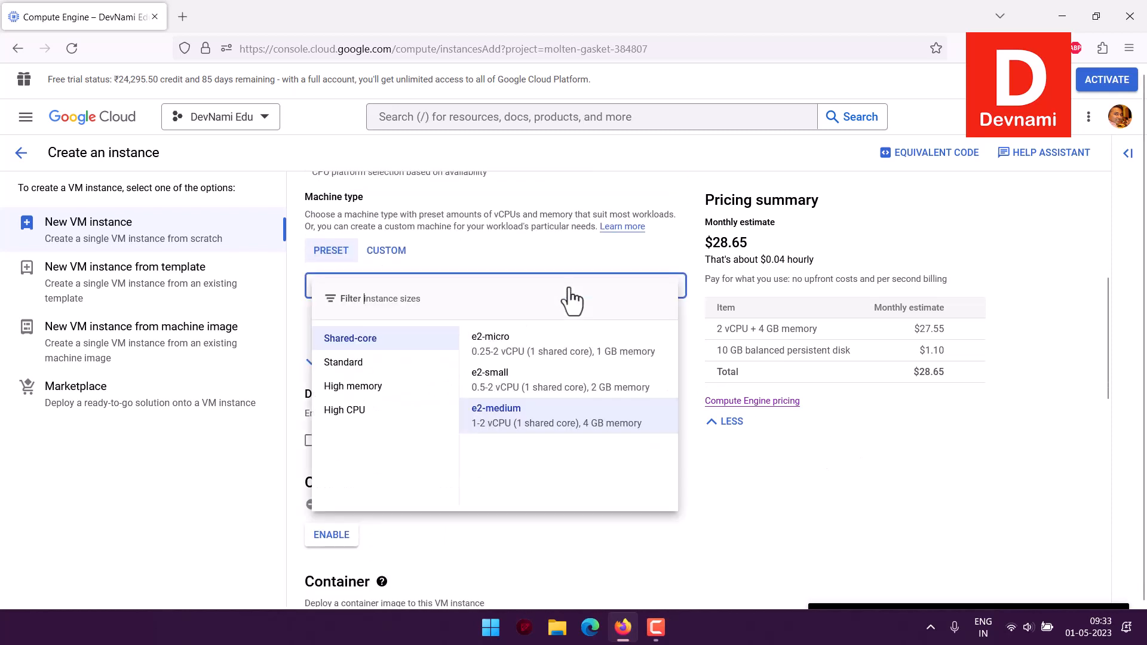
{"action": "left_click", "coordinate": [812, 438]}
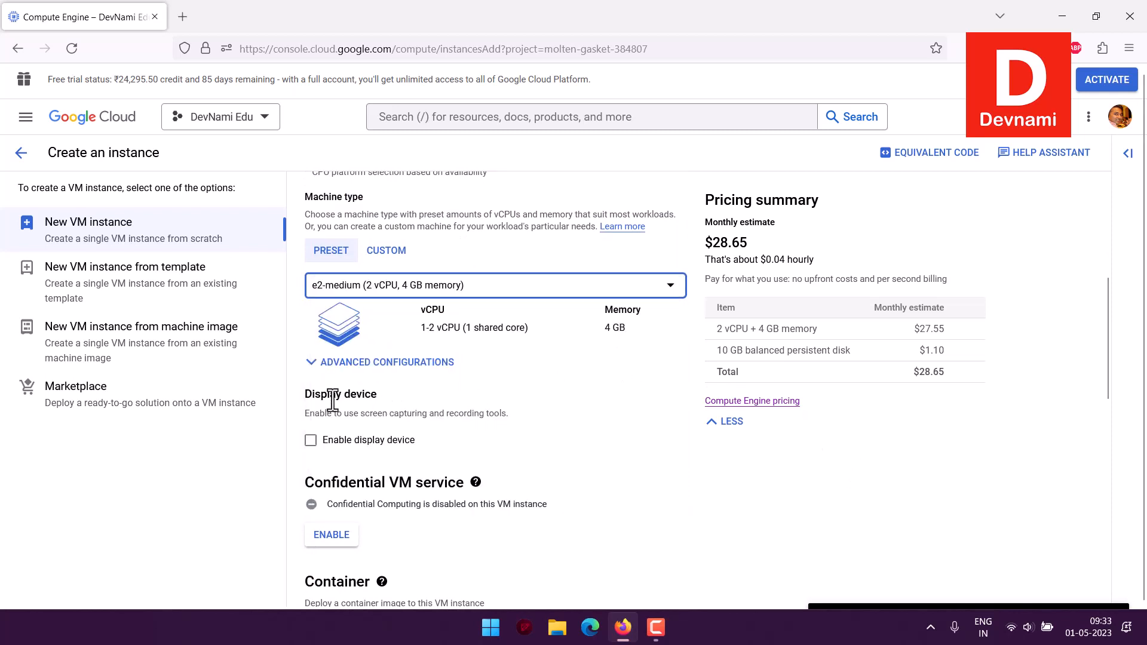
- Examine the display device, Confidential VM service, container and boot disk sections of the instance form
{"action": "left_click_drag", "start_coordinate": [332, 396], "coordinate": [506, 413]}
{"action": "left_click", "coordinate": [408, 395]}
{"action": "left_click", "coordinate": [518, 412]}
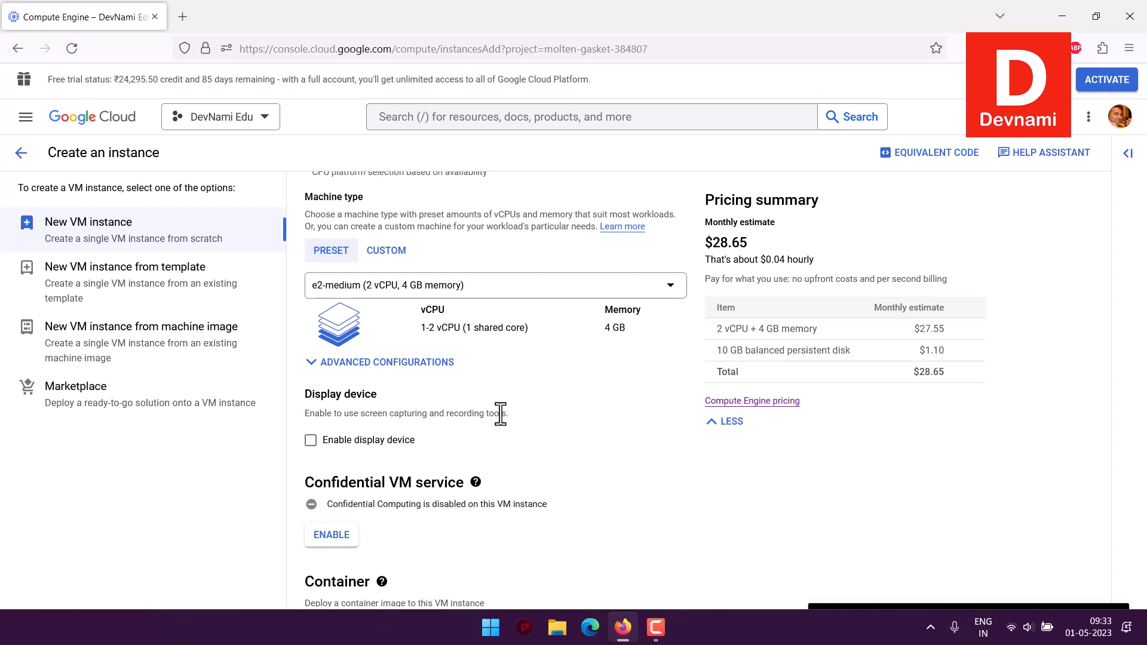
{"action": "scroll", "coordinate": [501, 414], "scroll_direction": "down", "scroll_amount": 2}
{"action": "mouse_move", "coordinate": [348, 470]}
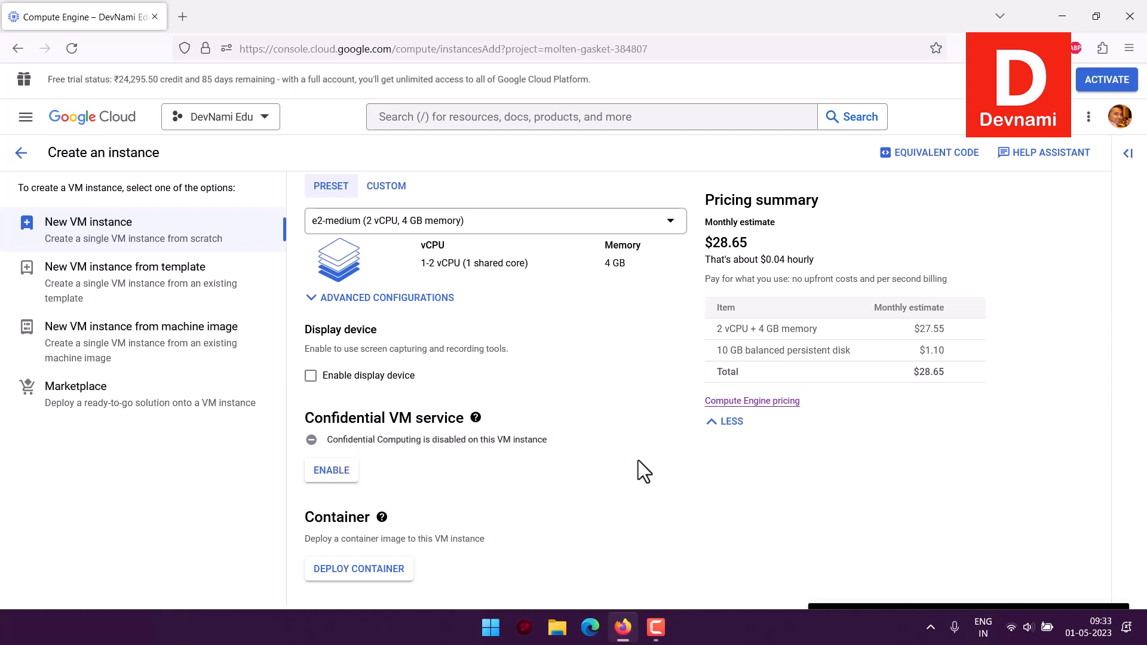
{"action": "scroll", "coordinate": [638, 460], "scroll_direction": "down", "scroll_amount": 3}
{"action": "scroll", "coordinate": [638, 460], "scroll_direction": "down", "scroll_amount": 2}
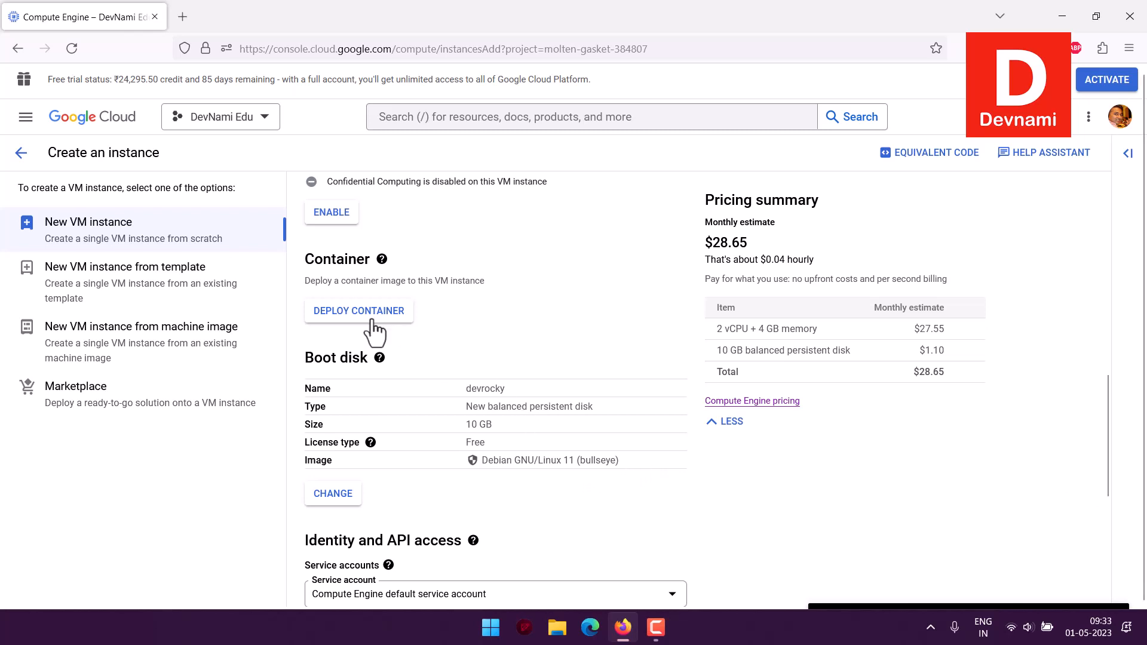
{"action": "scroll", "coordinate": [537, 316], "scroll_direction": "down", "scroll_amount": 2}
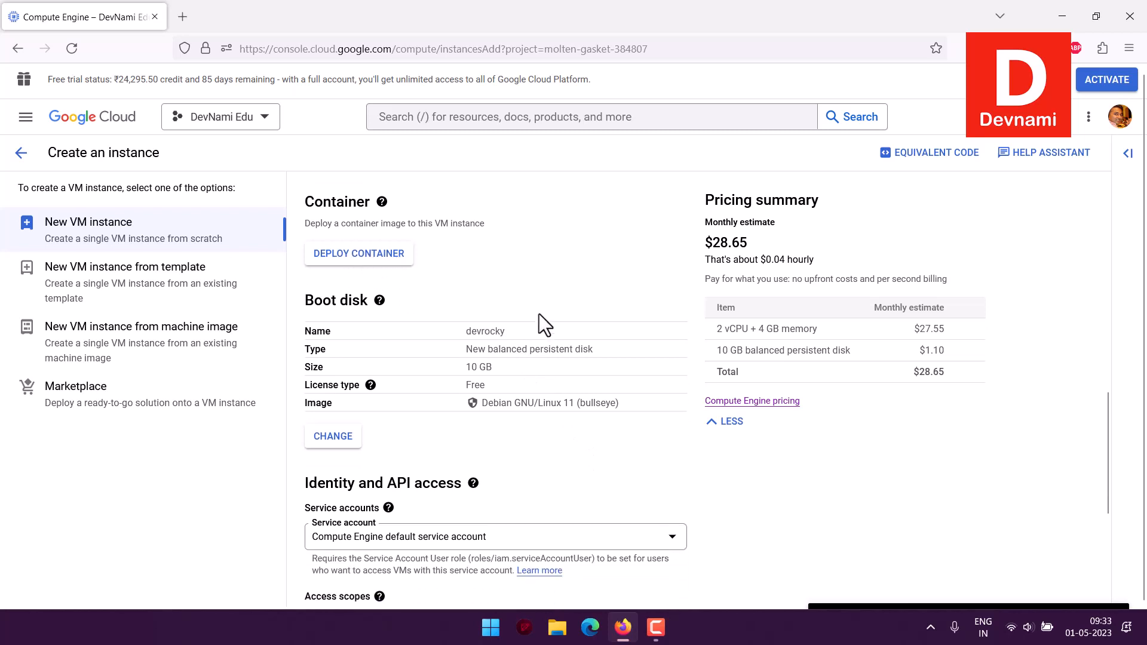
{"action": "left_click_drag", "start_coordinate": [306, 229], "coordinate": [366, 231]}
{"action": "left_click", "coordinate": [421, 272]}
{"action": "left_click_drag", "start_coordinate": [466, 255], "coordinate": [564, 346]}
{"action": "left_click", "coordinate": [566, 345]}
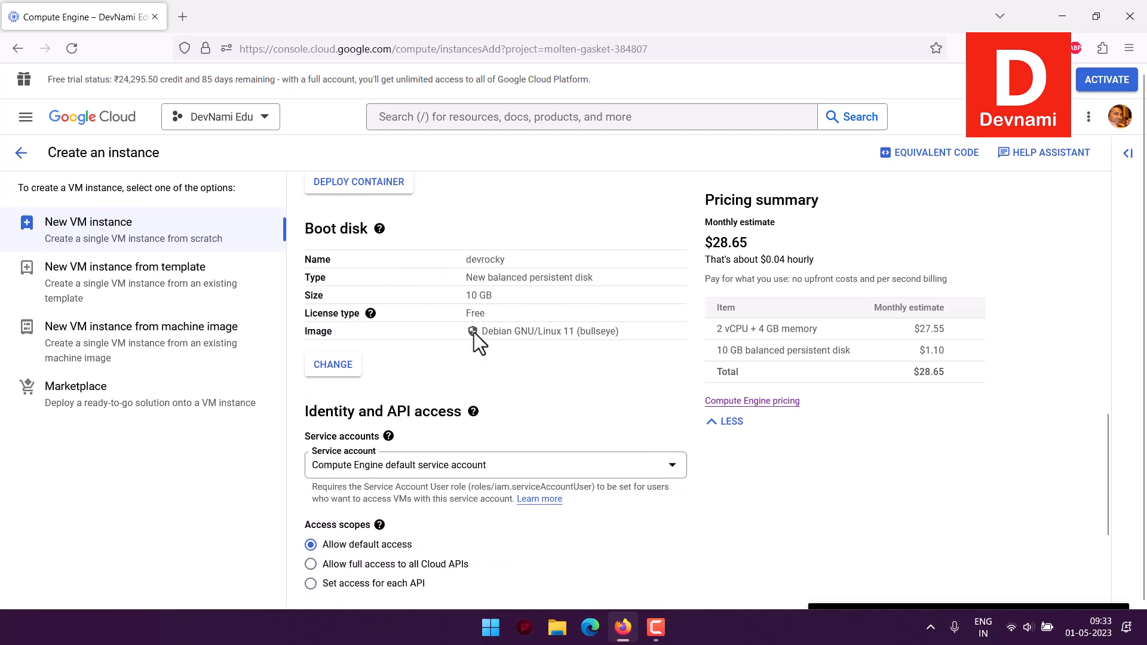
{"action": "mouse_move", "coordinate": [632, 332]}
{"action": "left_mouse_down"}
{"action": "mouse_move", "coordinate": [469, 256]}
{"action": "mouse_move", "coordinate": [647, 349]}
{"action": "left_mouse_up"}
{"action": "left_click", "coordinate": [471, 255]}
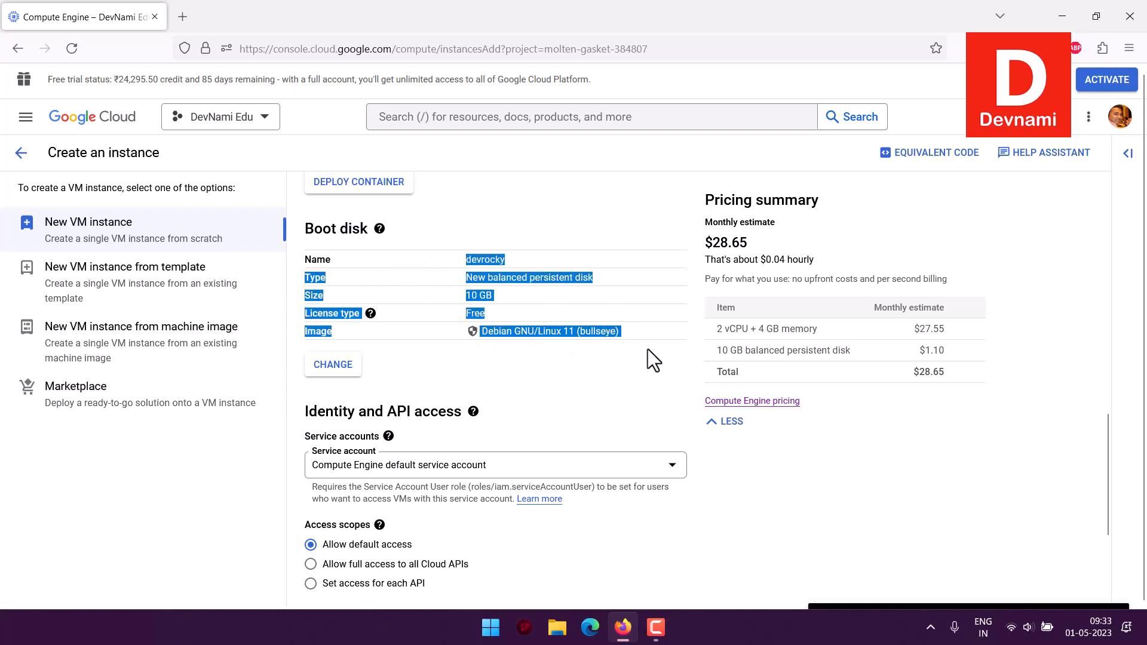
- Open the boot disk configuration and choose Rocky Linux as the operating system from the public images
{"action": "left_click", "coordinate": [651, 347]}
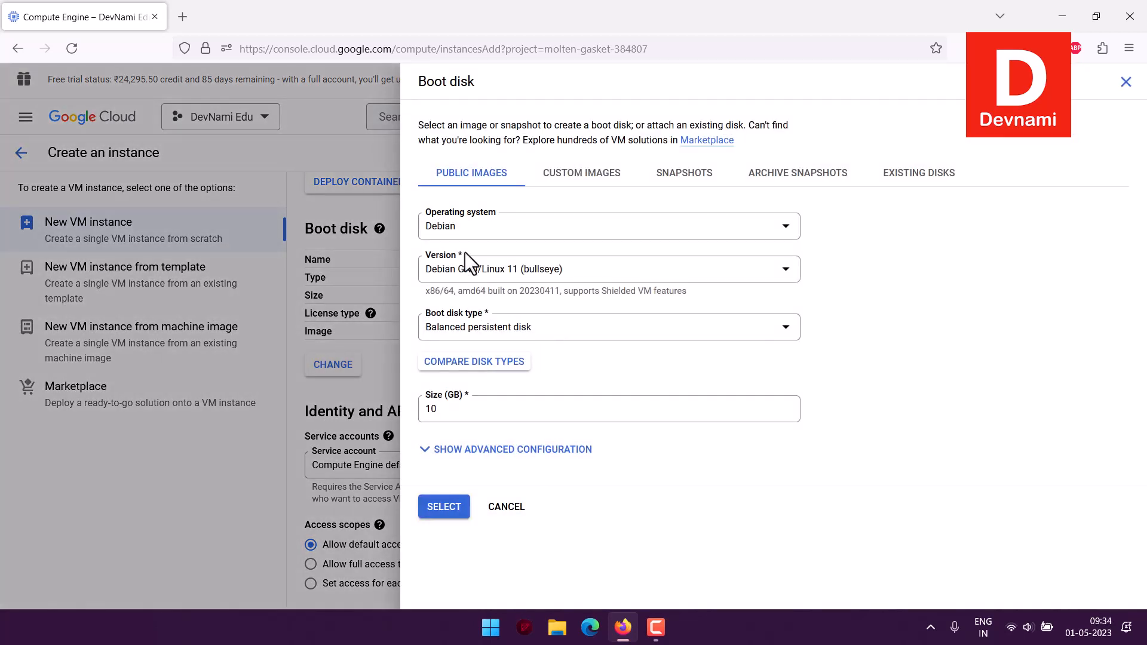
{"action": "left_click", "coordinate": [445, 236]}
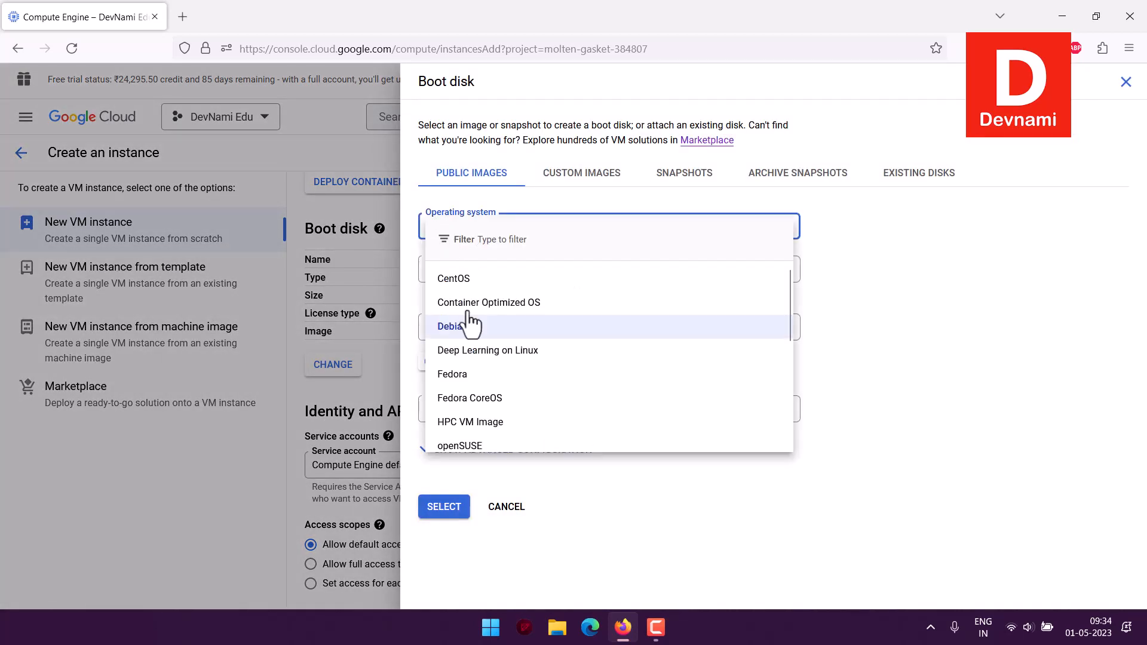
{"action": "scroll", "coordinate": [478, 407], "scroll_direction": "down", "scroll_amount": 2}
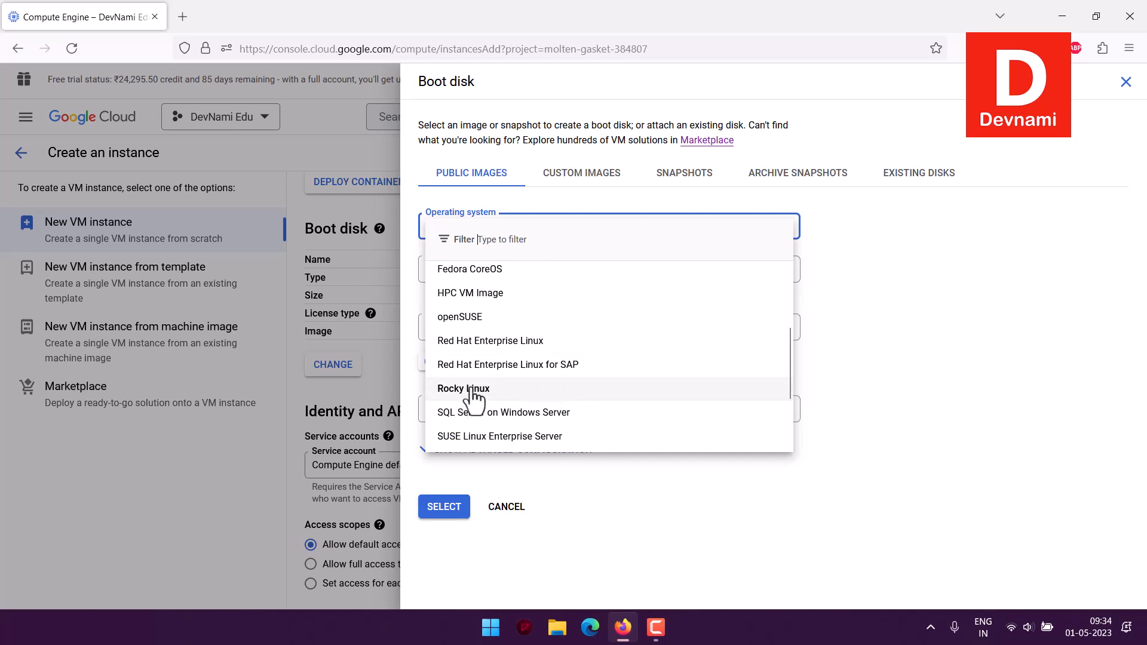
{"action": "scroll", "coordinate": [722, 372], "scroll_direction": "up", "scroll_amount": 2}
{"action": "scroll", "coordinate": [721, 372], "scroll_direction": "down", "scroll_amount": 2}
{"action": "scroll", "coordinate": [721, 372], "scroll_direction": "down", "scroll_amount": 3}
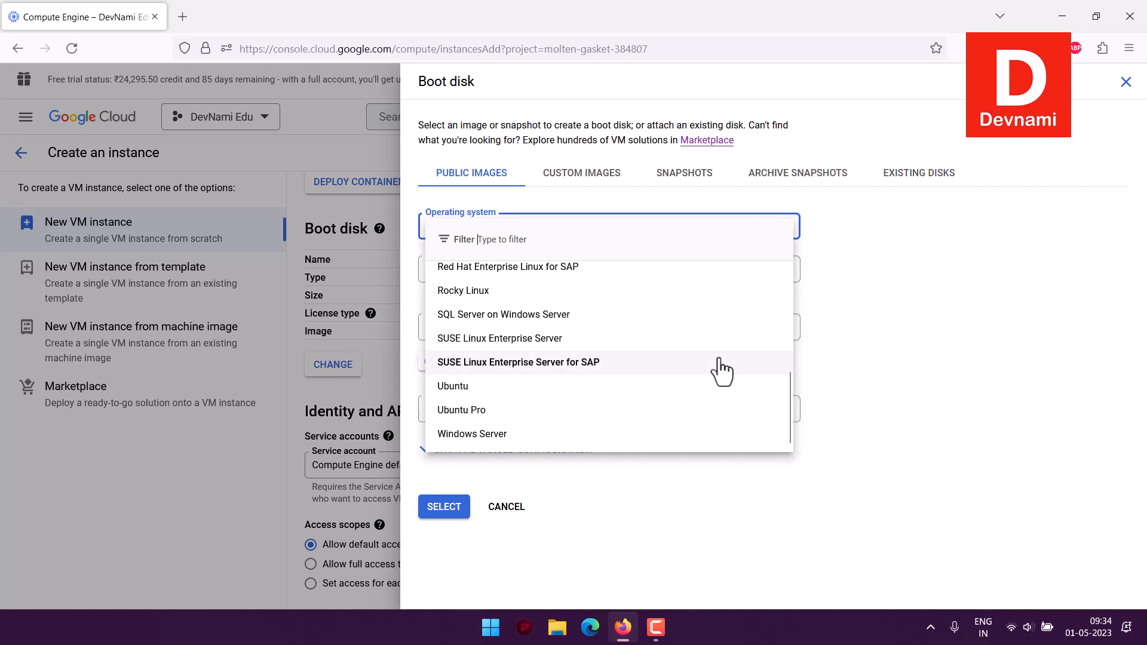
{"action": "scroll", "coordinate": [604, 362], "scroll_direction": "up", "scroll_amount": 2}
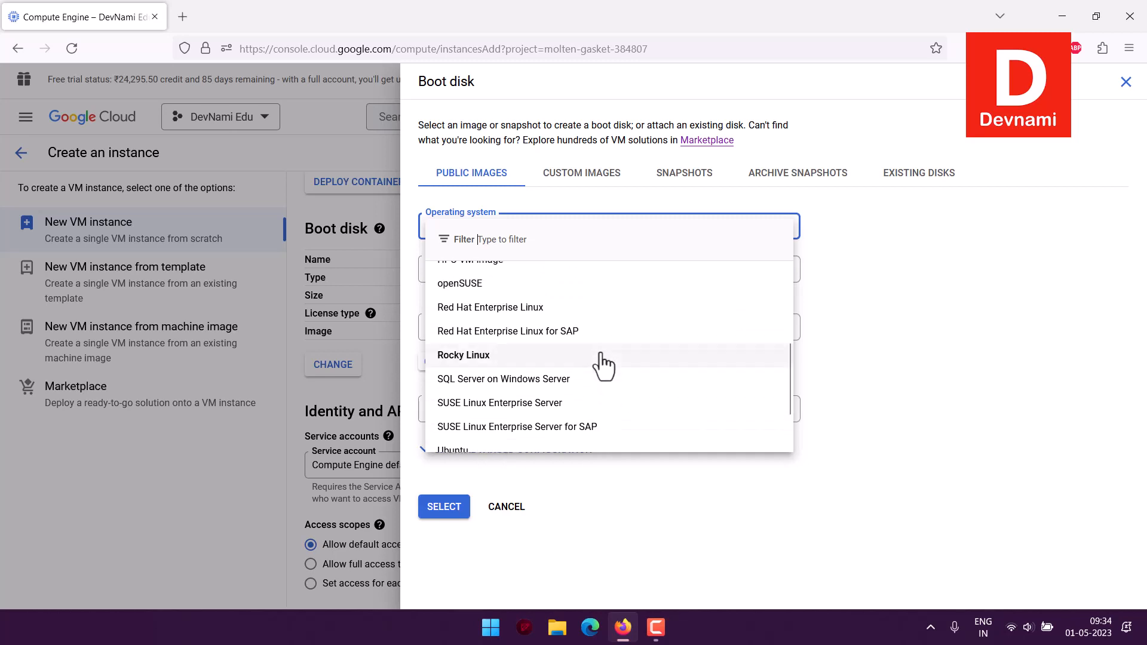
{"action": "left_click", "coordinate": [460, 359]}
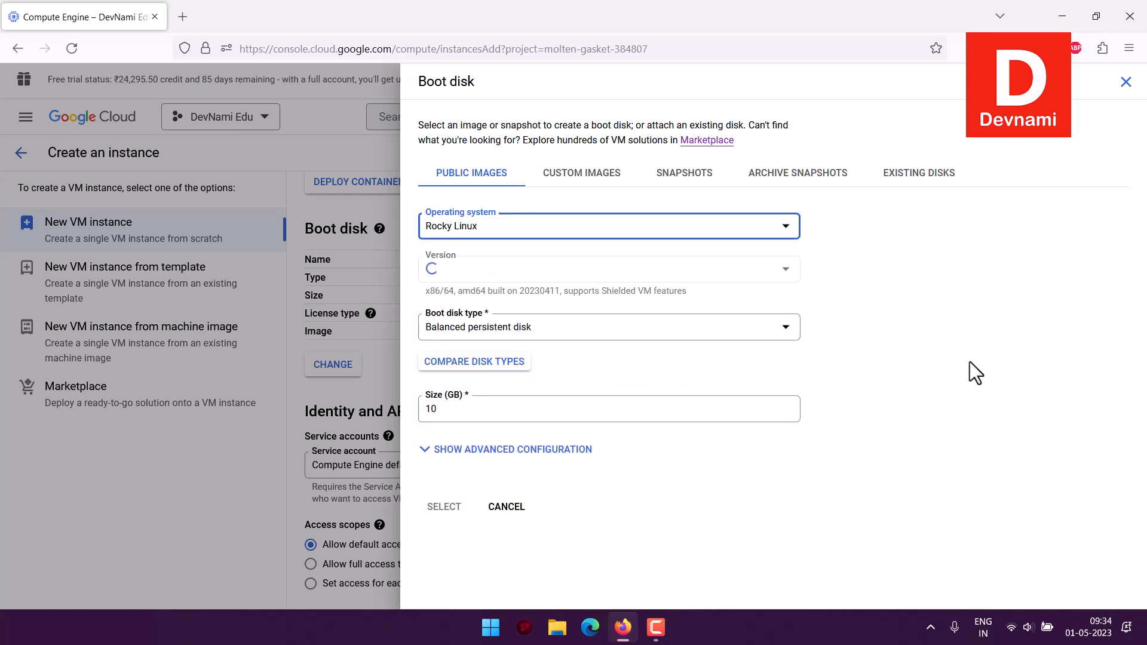
- Set the image version to the x86/64 Rocky Linux 9 optimized for GCP and apply the boot disk configuration
{"action": "left_click", "coordinate": [554, 272]}
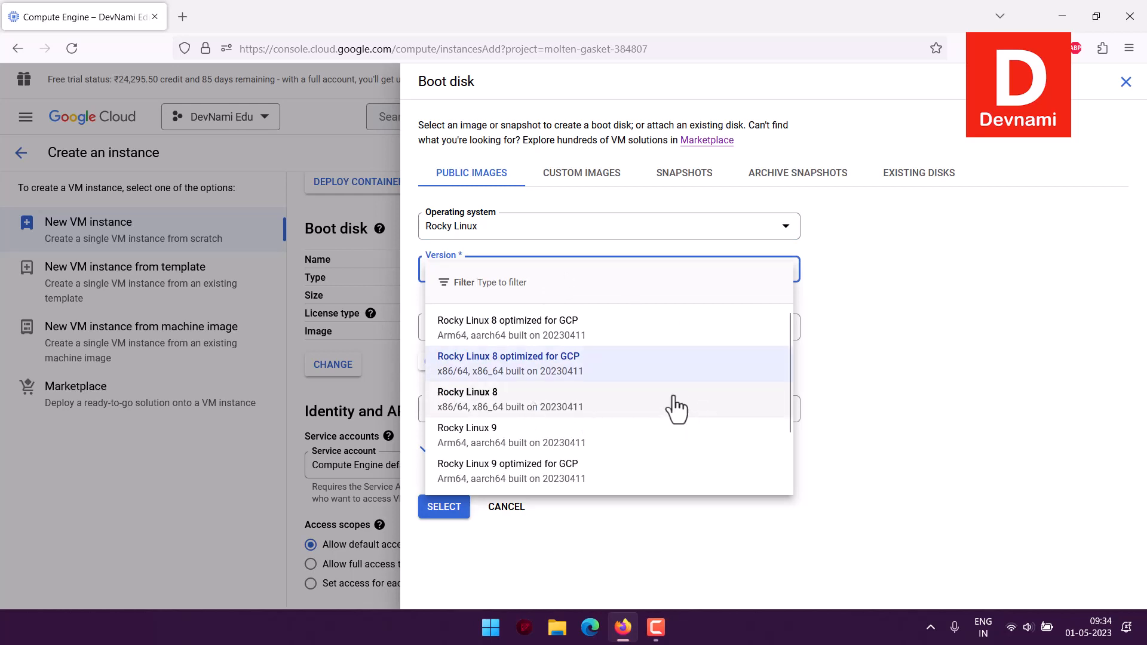
{"action": "scroll", "coordinate": [676, 409], "scroll_direction": "down", "scroll_amount": 2}
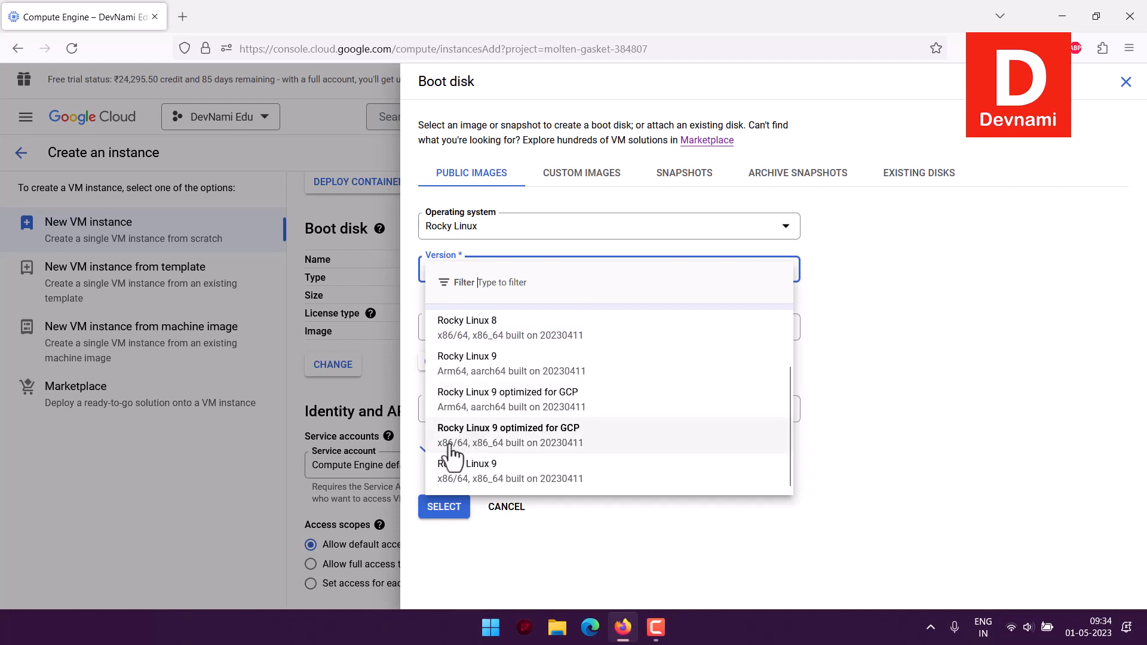
{"action": "left_click", "coordinate": [505, 448]}
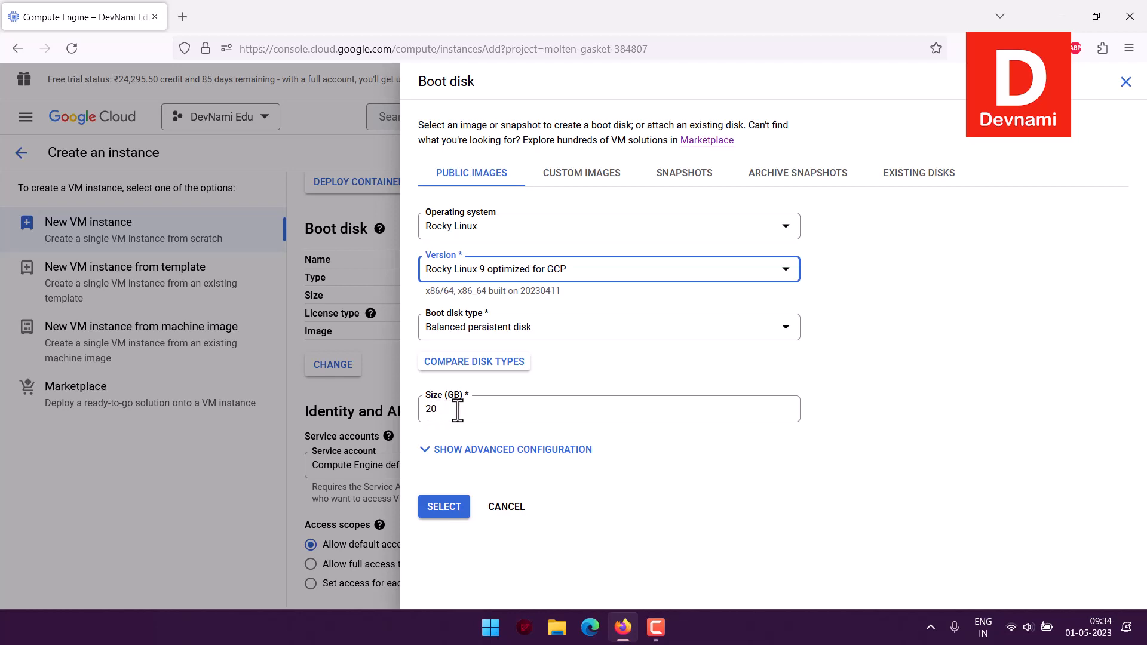
{"action": "left_click", "coordinate": [427, 507]}
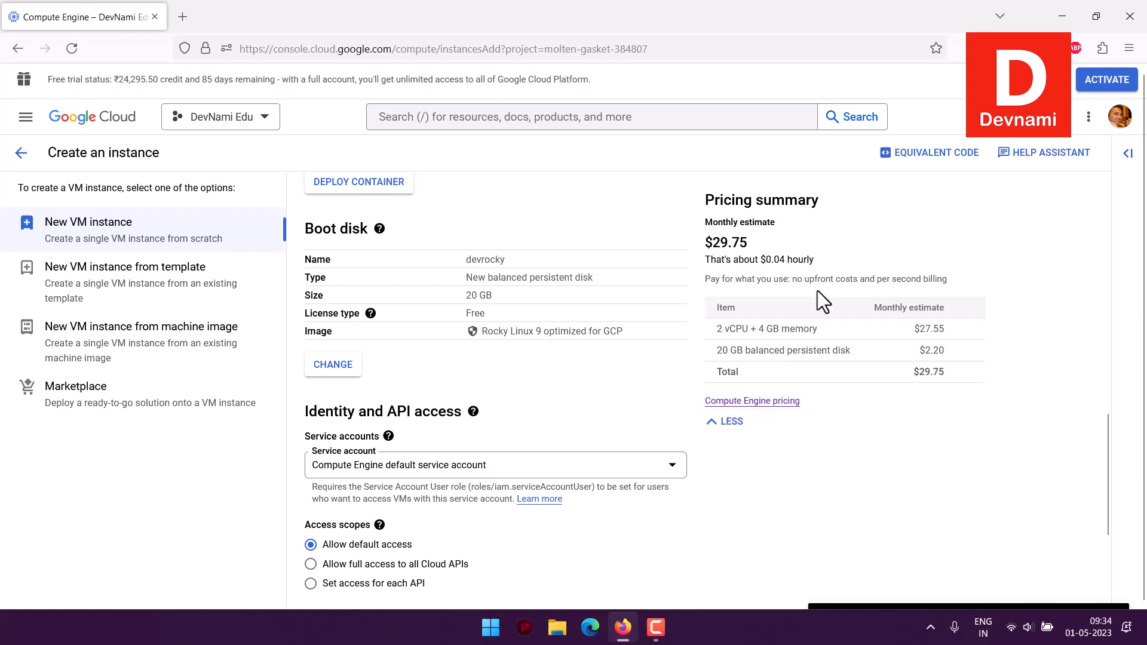
- Allow HTTP traffic in the instance's firewall settings and toggle the HTTPS traffic option
{"action": "scroll", "coordinate": [693, 303], "scroll_direction": "down", "scroll_amount": 3}
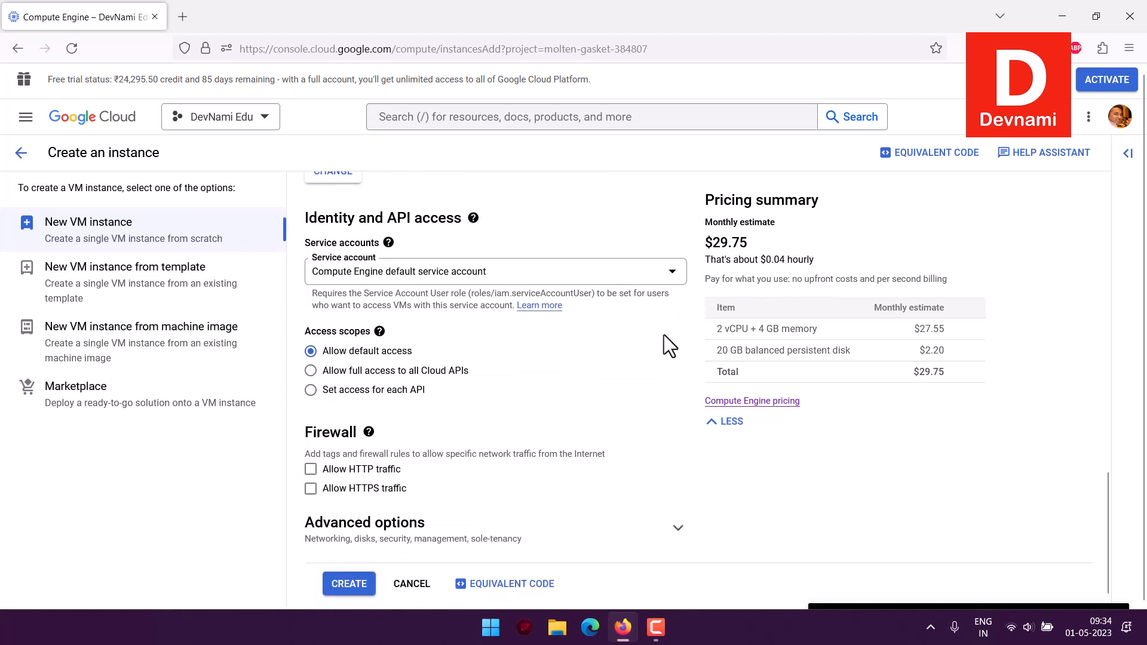
{"action": "left_click_drag", "start_coordinate": [306, 219], "coordinate": [434, 218]}
{"action": "left_click", "coordinate": [433, 218]}
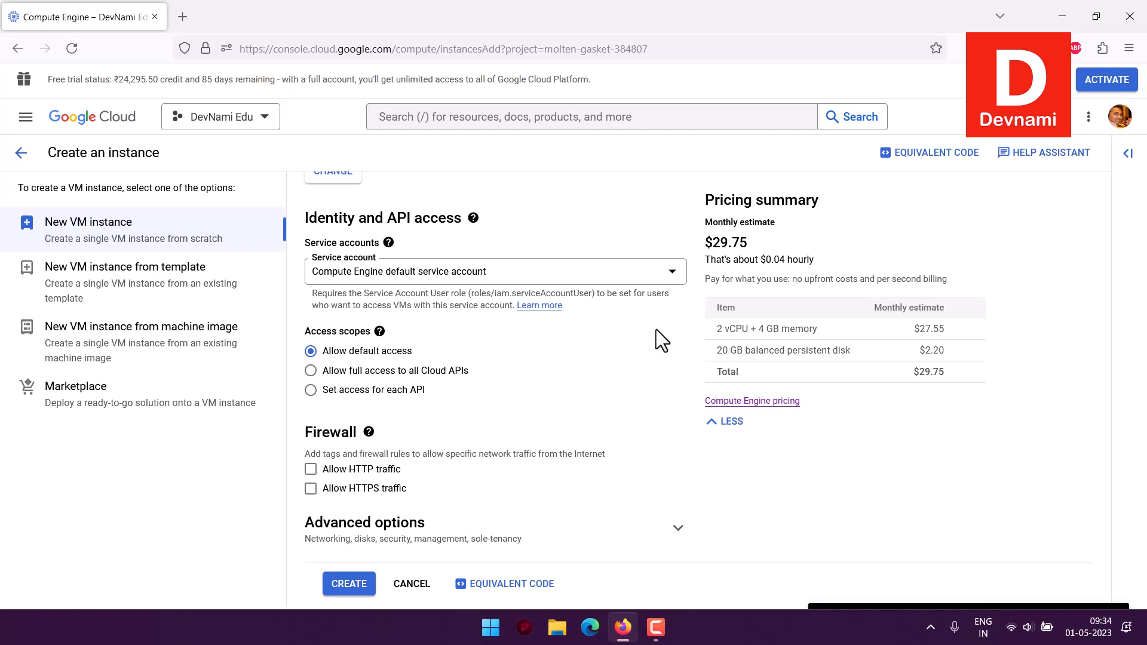
{"action": "scroll", "coordinate": [655, 328], "scroll_direction": "down", "scroll_amount": 1}
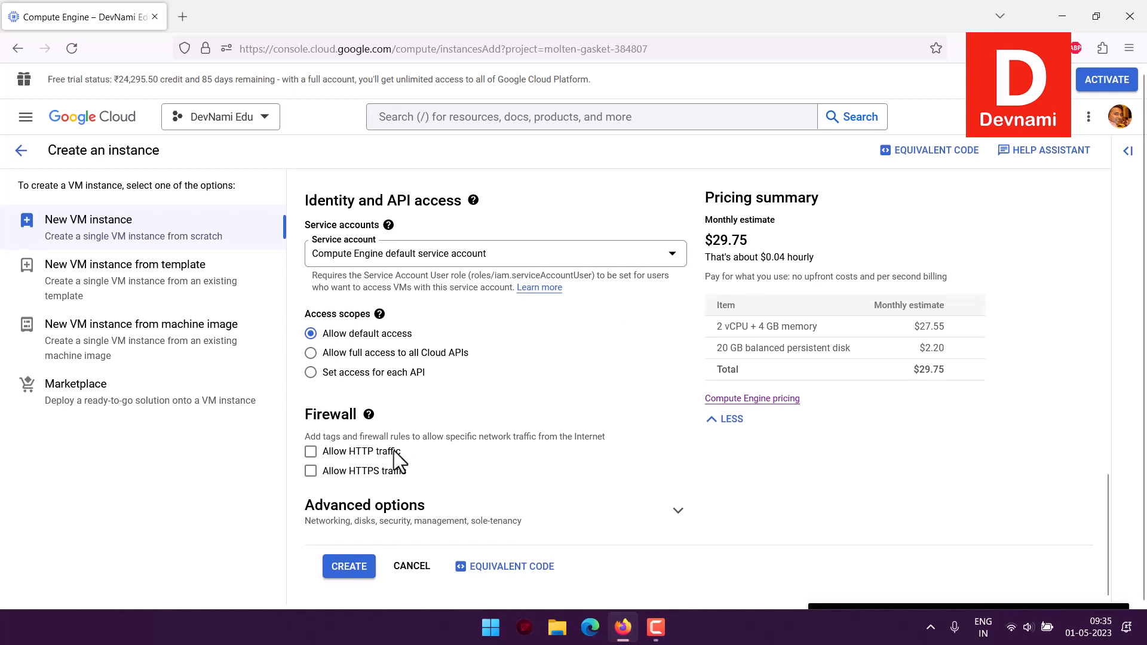
{"action": "left_click", "coordinate": [311, 452]}
{"action": "left_click", "coordinate": [311, 472]}
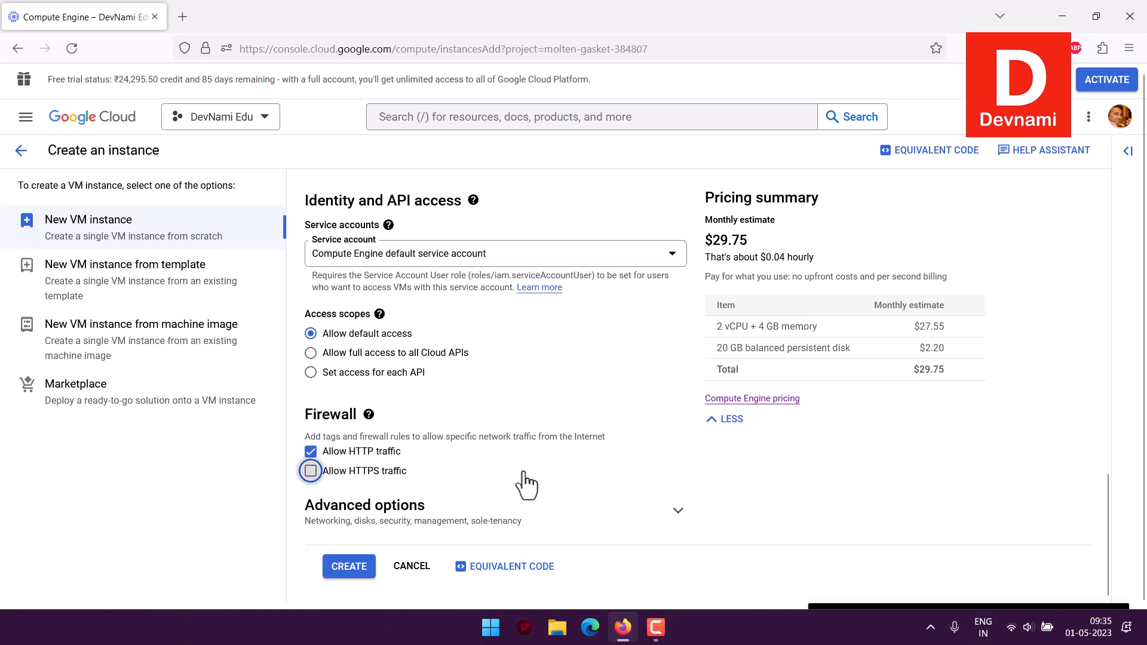
- Expand the advanced options and examine the Networking section's hostname, performance and network interface settings
{"action": "left_click", "coordinate": [681, 514]}
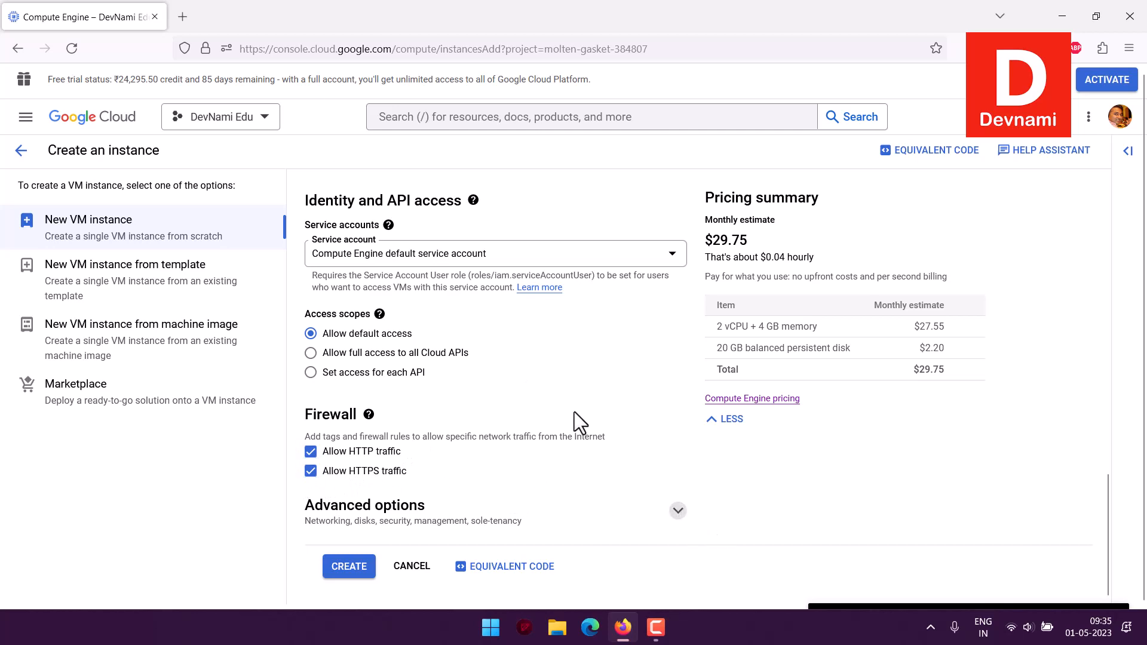
{"action": "scroll", "coordinate": [607, 418], "scroll_direction": "down", "scroll_amount": 5}
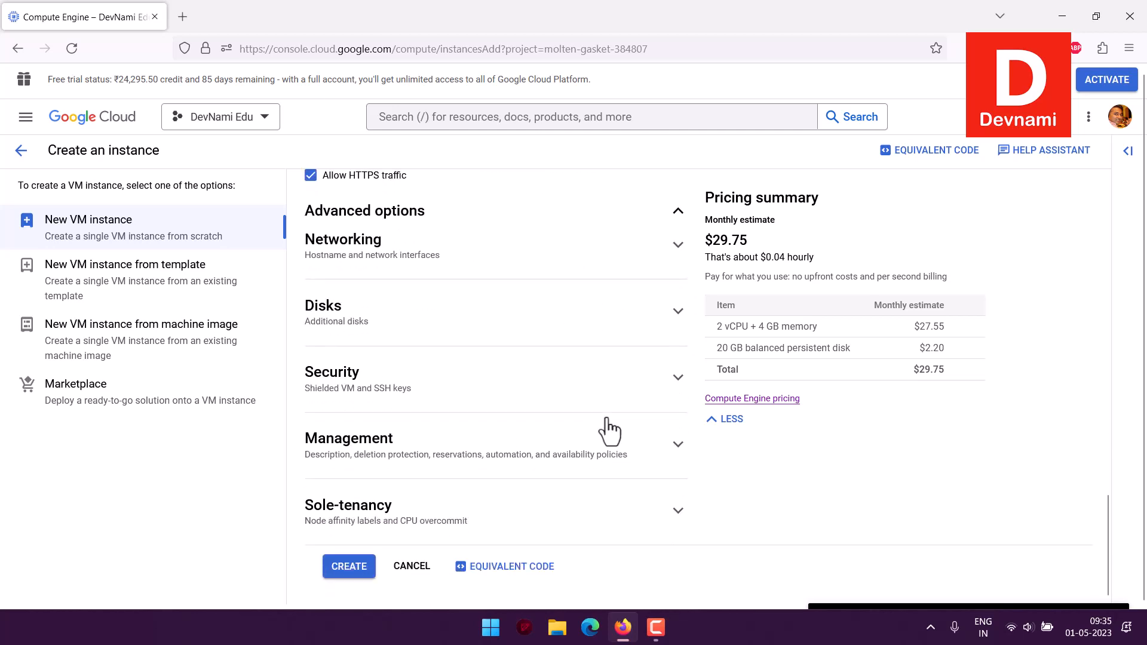
{"action": "left_click", "coordinate": [678, 245]}
{"action": "scroll", "coordinate": [645, 290], "scroll_direction": "down", "scroll_amount": 2}
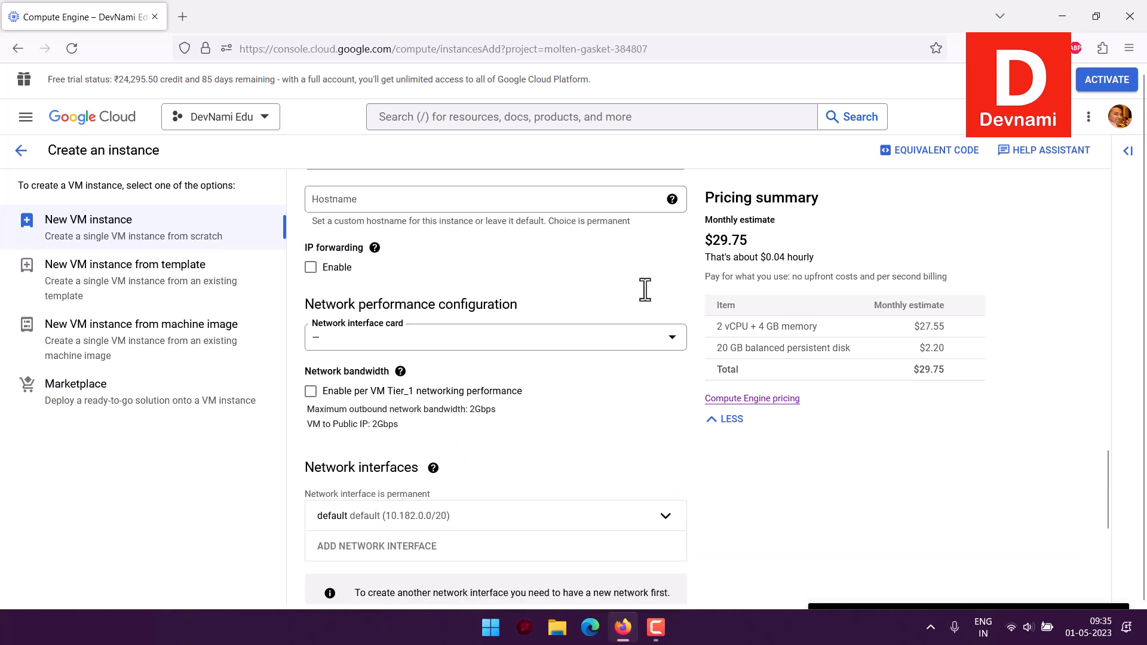
{"action": "scroll", "coordinate": [644, 289], "scroll_direction": "down", "scroll_amount": 5}
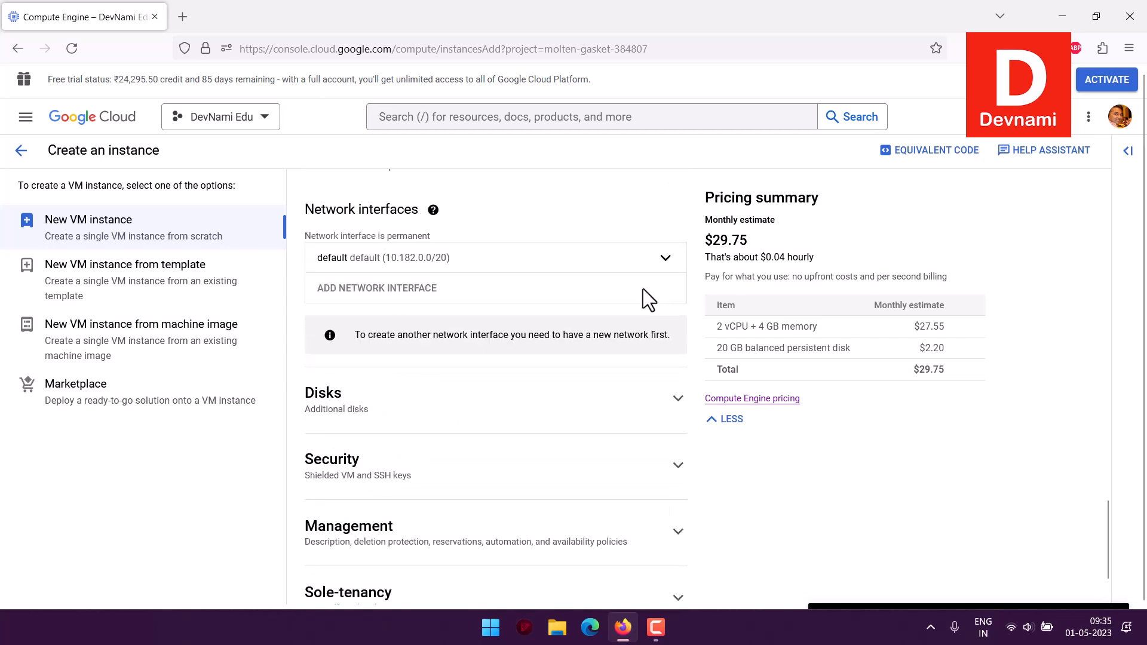
{"action": "scroll", "coordinate": [643, 289], "scroll_direction": "up", "scroll_amount": 7}
{"action": "scroll", "coordinate": [642, 289], "scroll_direction": "up", "scroll_amount": 2}
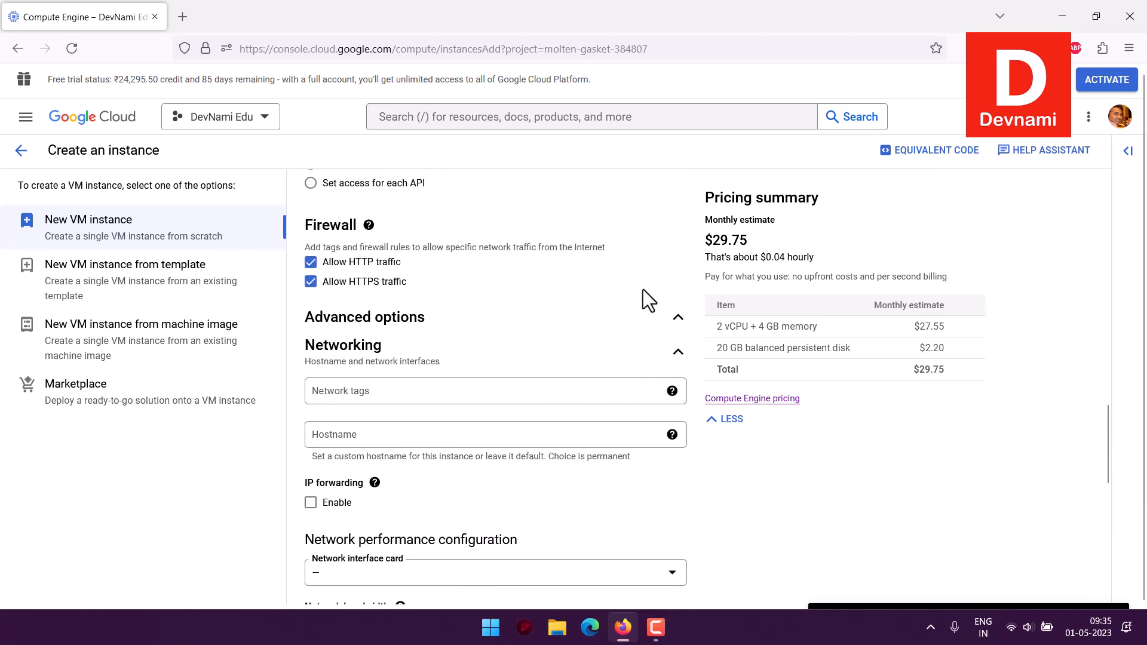
{"action": "left_click", "coordinate": [678, 353]}
- Examine the additional disk options in the advanced Disks section, and collapse the section
{"action": "scroll", "coordinate": [602, 348], "scroll_direction": "down", "scroll_amount": 1}
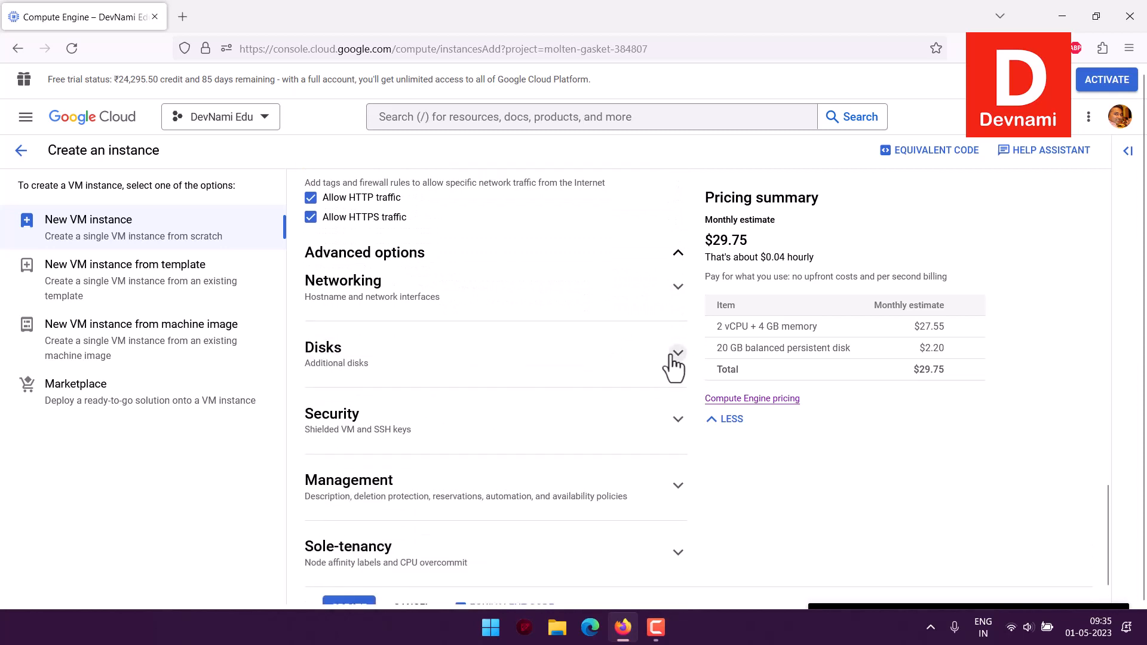
{"action": "left_click", "coordinate": [677, 353]}
{"action": "scroll", "coordinate": [611, 359], "scroll_direction": "down", "scroll_amount": 1}
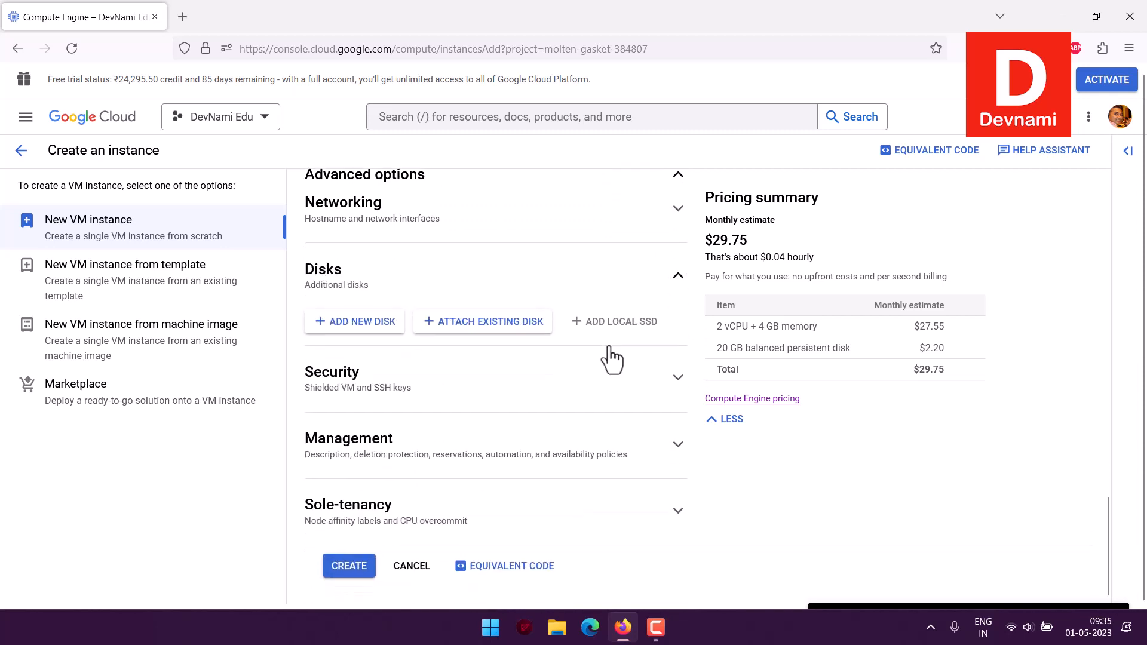
{"action": "scroll", "coordinate": [609, 358], "scroll_direction": "up", "scroll_amount": 1}
{"action": "scroll", "coordinate": [615, 352], "scroll_direction": "down", "scroll_amount": 1}
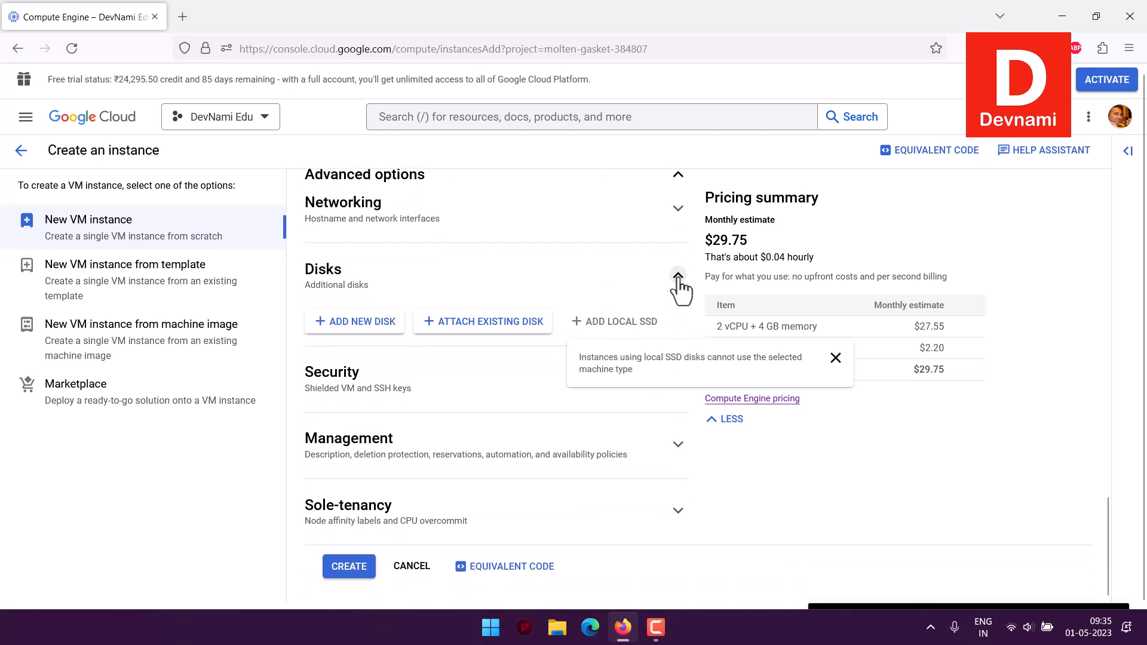
{"action": "left_click", "coordinate": [679, 288]}
- Examine the Security section's Shielded VM settings and its VM access options for IAM permissions and SSH keys
{"action": "left_click", "coordinate": [680, 369]}
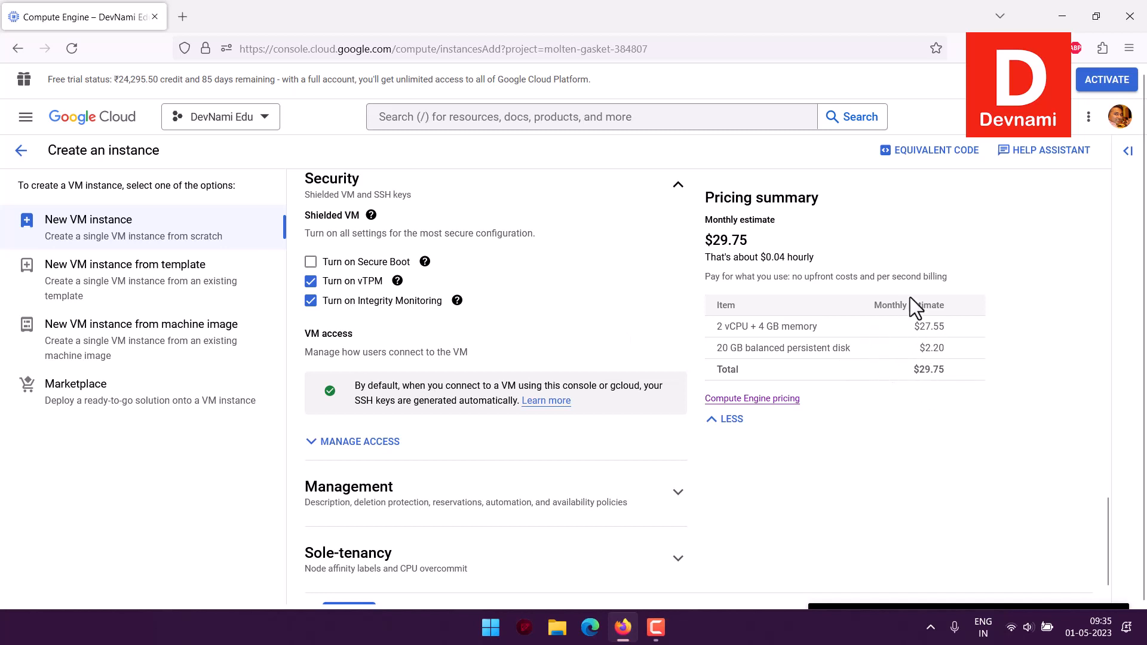
{"action": "scroll", "coordinate": [909, 297], "scroll_direction": "down", "scroll_amount": 1}
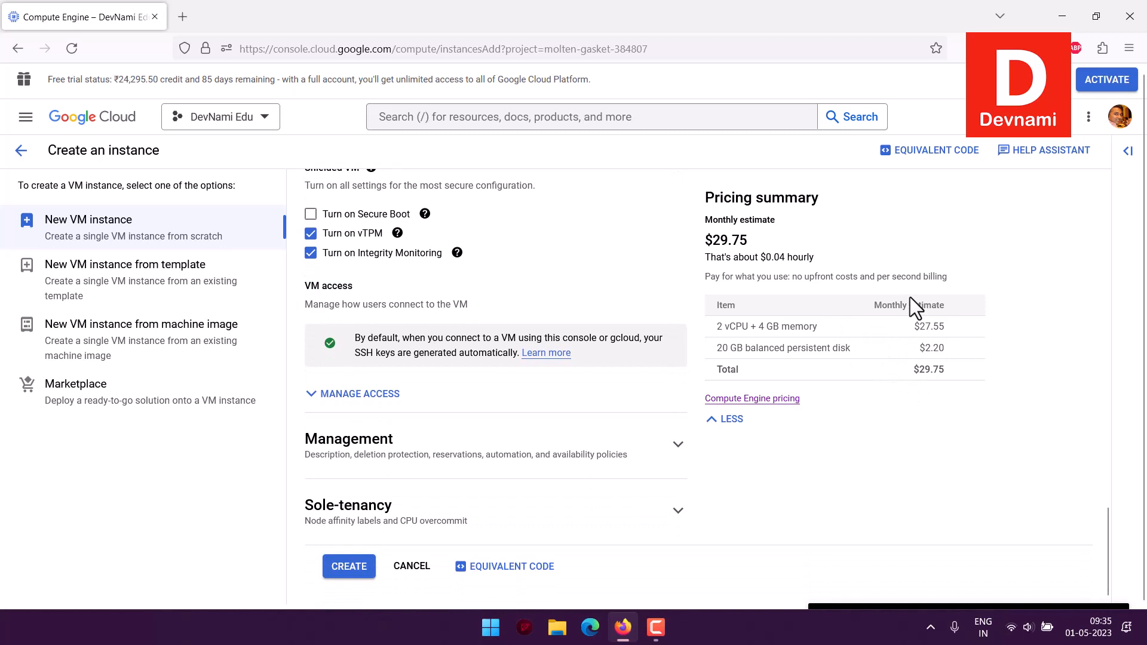
{"action": "scroll", "coordinate": [909, 296], "scroll_direction": "up", "scroll_amount": 1}
{"action": "scroll", "coordinate": [618, 299], "scroll_direction": "down", "scroll_amount": 1}
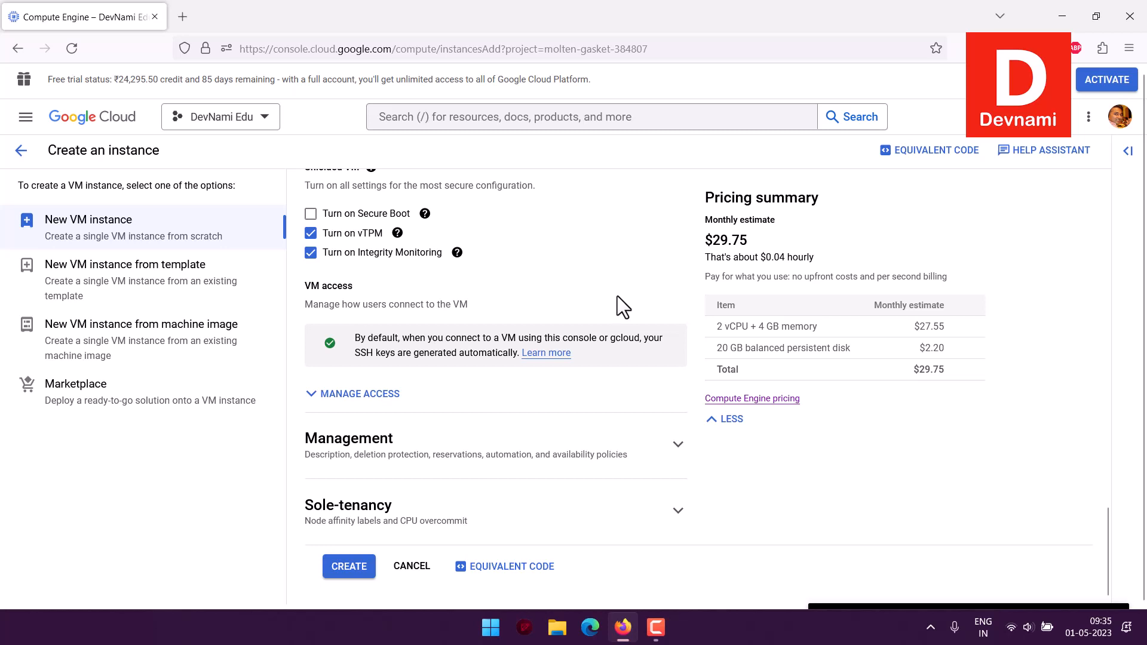
{"action": "left_click", "coordinate": [385, 394]}
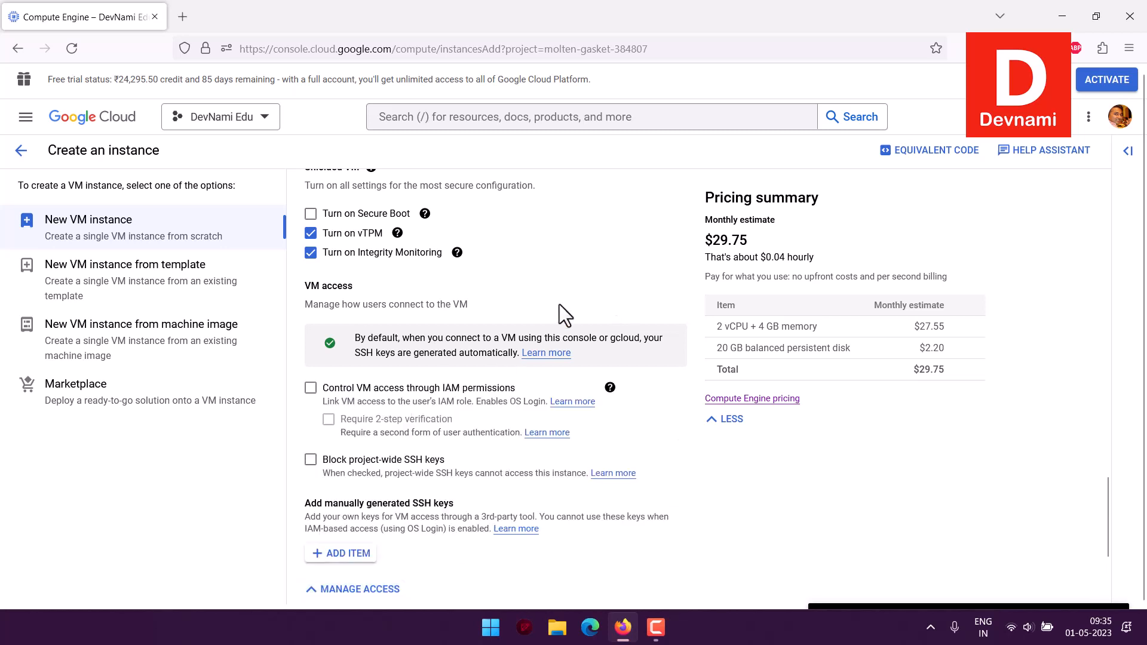
{"action": "scroll", "coordinate": [550, 316], "scroll_direction": "down", "scroll_amount": 2}
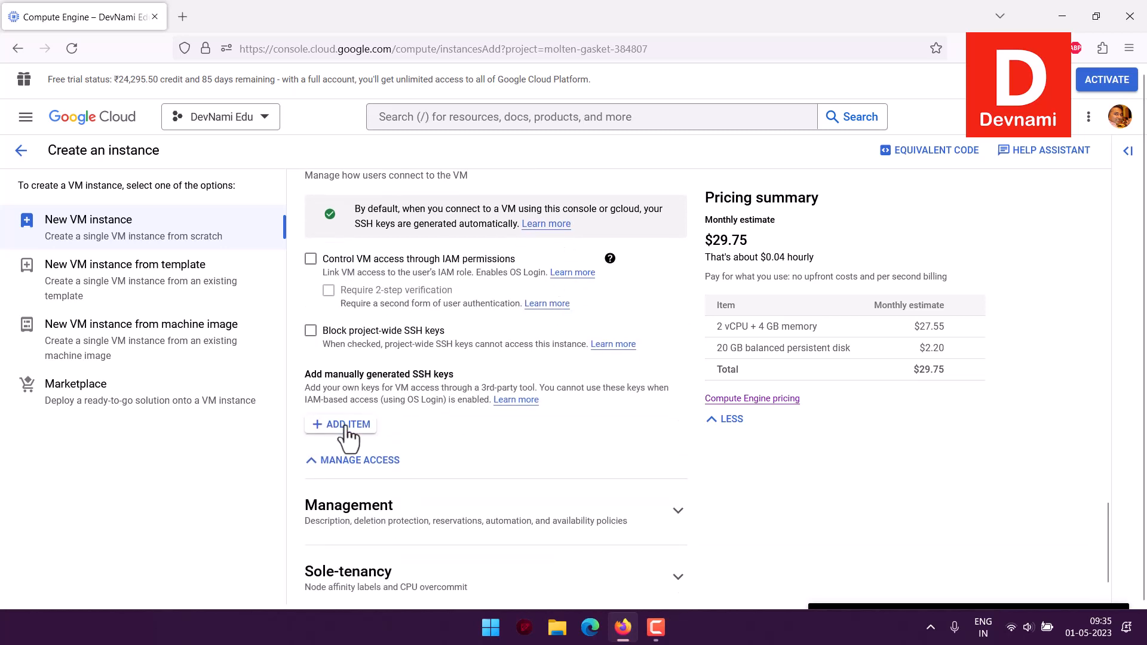
{"action": "scroll", "coordinate": [673, 435], "scroll_direction": "down", "scroll_amount": 1}
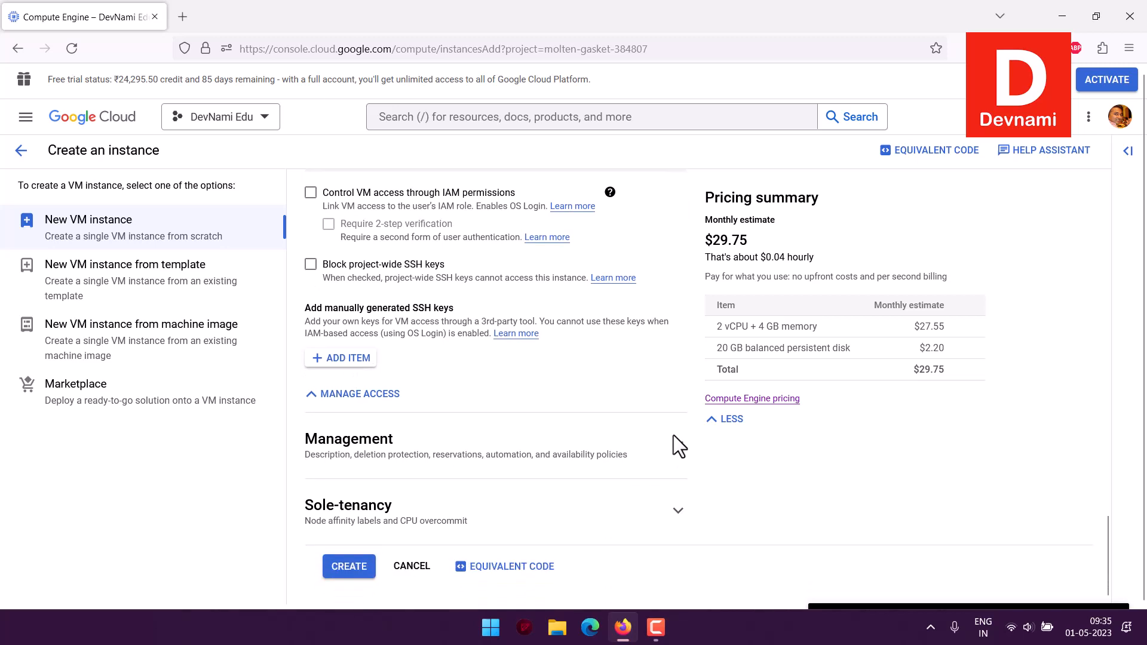
- Examine the Management section from description to CMEK revocation policy, and check the Sole-tenancy section
{"action": "left_click", "coordinate": [677, 445]}
{"action": "scroll", "coordinate": [618, 419], "scroll_direction": "down", "scroll_amount": 6}
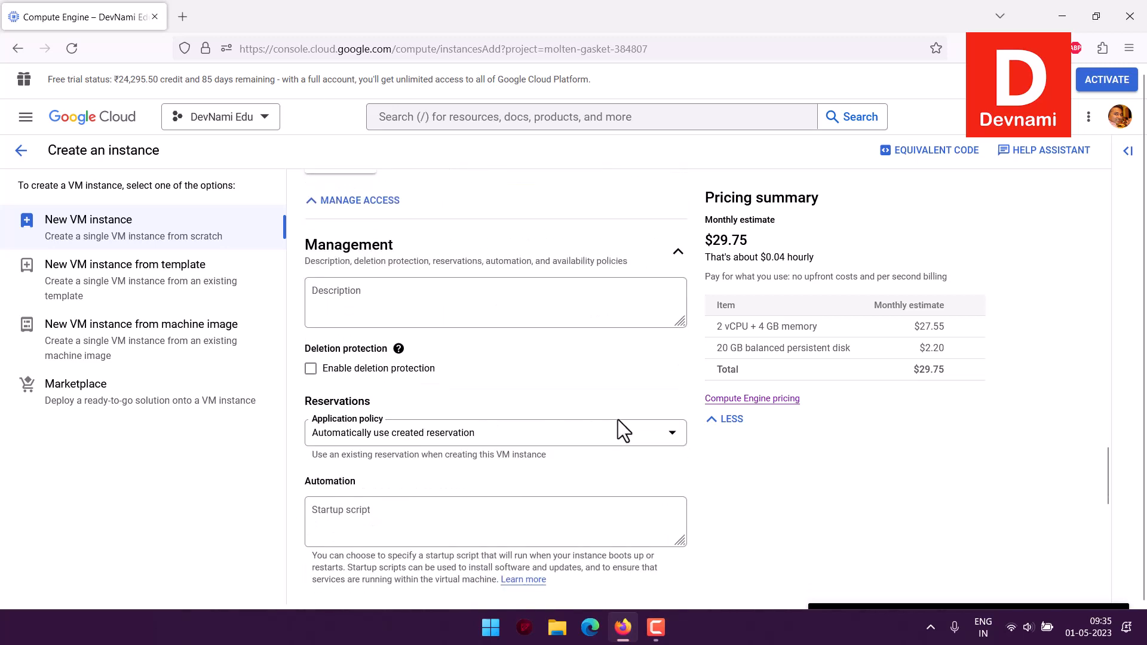
{"action": "scroll", "coordinate": [617, 420], "scroll_direction": "up", "scroll_amount": 3}
{"action": "scroll", "coordinate": [617, 420], "scroll_direction": "down", "scroll_amount": 5}
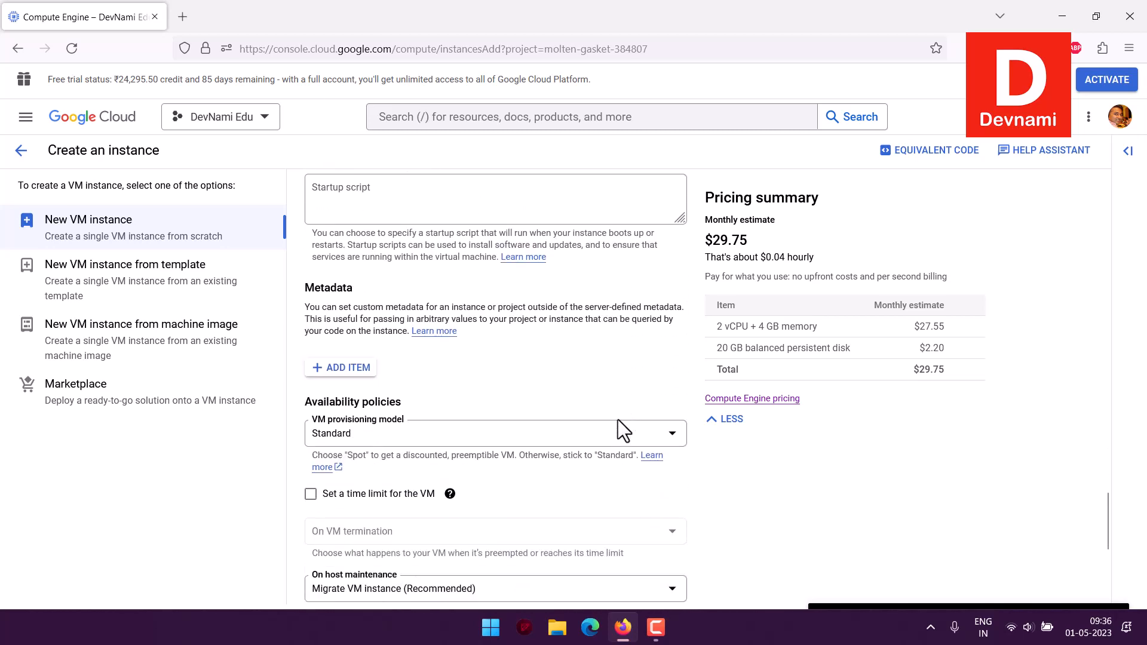
{"action": "scroll", "coordinate": [618, 419], "scroll_direction": "down", "scroll_amount": 1}
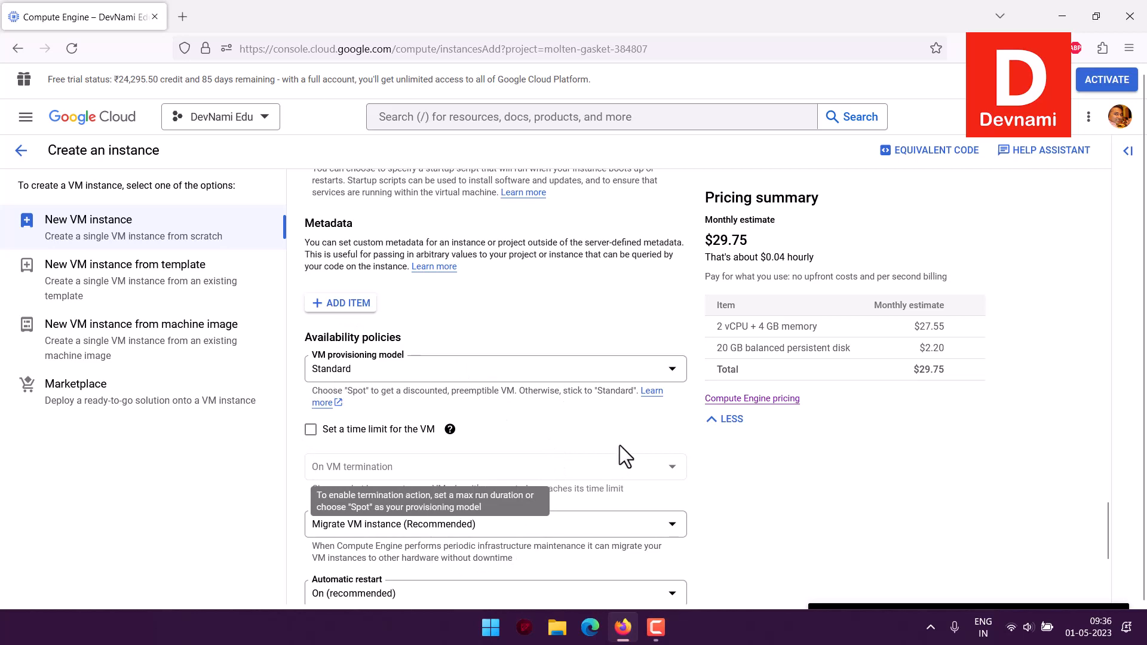
{"action": "scroll", "coordinate": [618, 446], "scroll_direction": "down", "scroll_amount": 4}
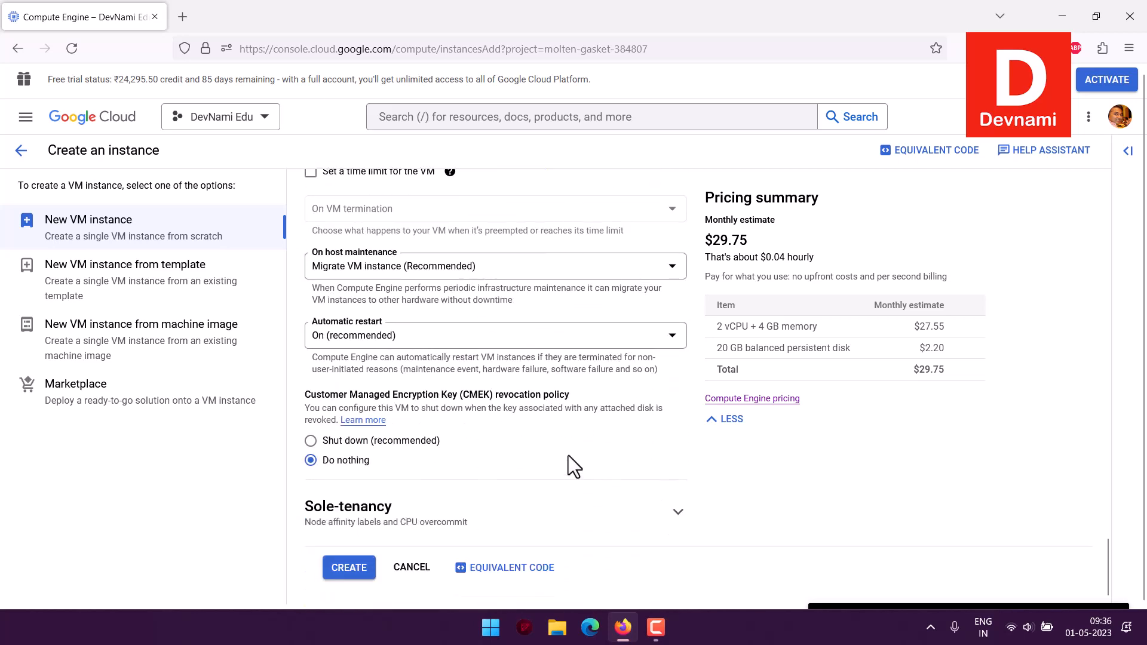
{"action": "scroll", "coordinate": [568, 455], "scroll_direction": "up", "scroll_amount": 4}
{"action": "scroll", "coordinate": [478, 370], "scroll_direction": "up", "scroll_amount": 4}
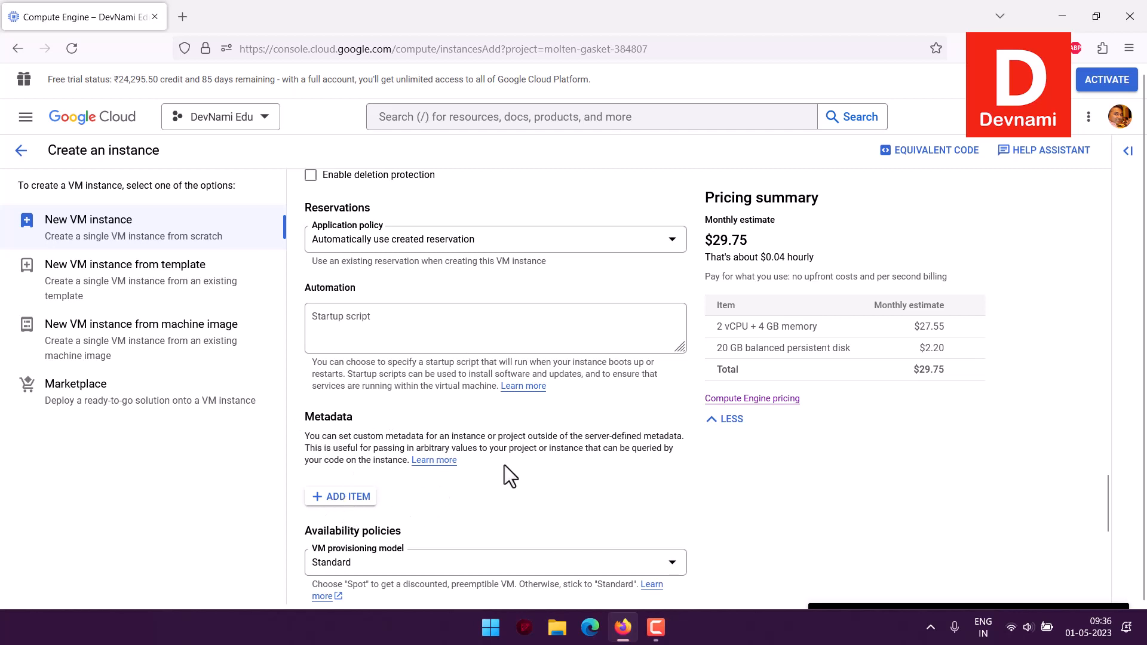
{"action": "scroll", "coordinate": [524, 462], "scroll_direction": "up", "scroll_amount": 2}
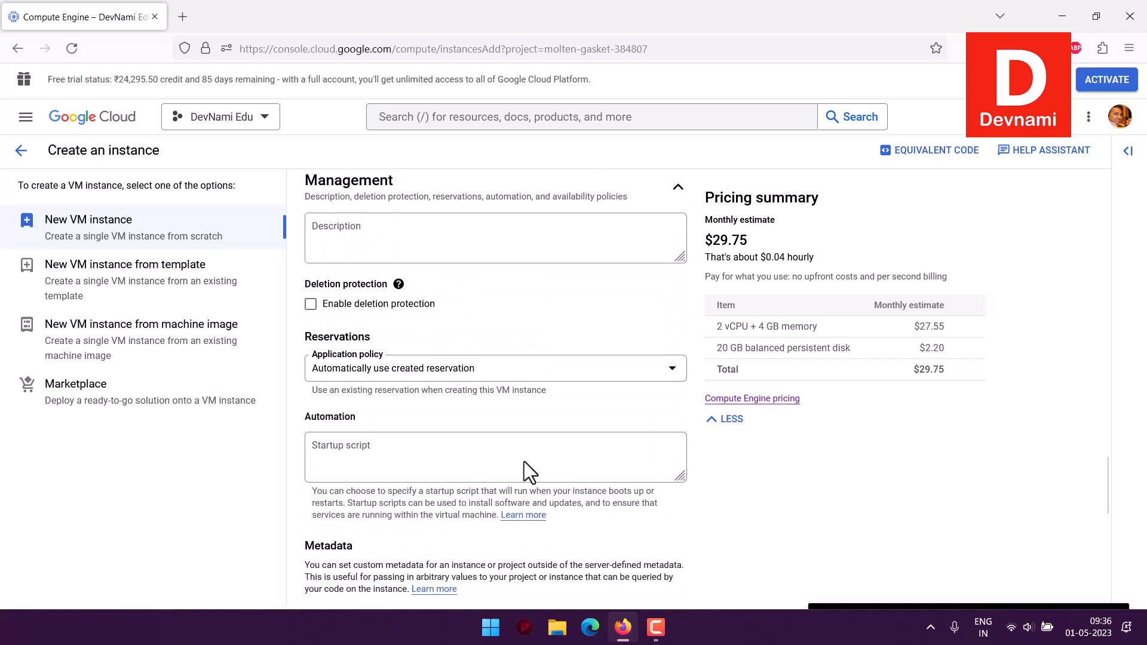
{"action": "scroll", "coordinate": [524, 461], "scroll_direction": "down", "scroll_amount": 6}
{"action": "scroll", "coordinate": [525, 418], "scroll_direction": "down", "scroll_amount": 3}
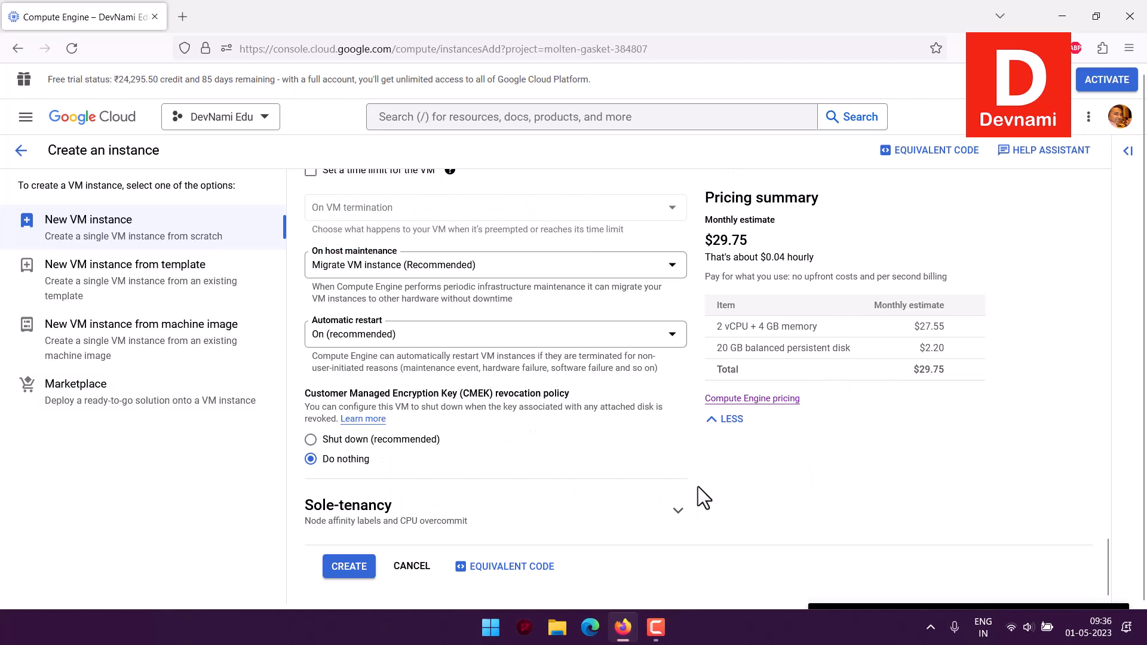
{"action": "left_click", "coordinate": [678, 511]}
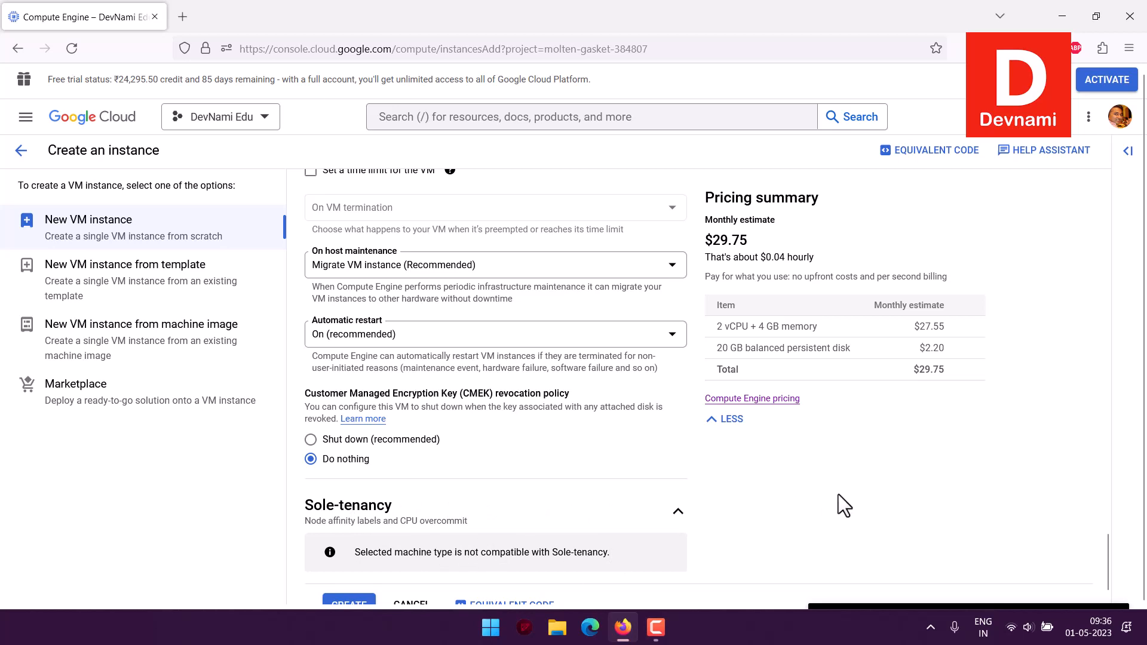
- Review the completed instance form from name to advanced options and create the devrocky instance
{"action": "scroll", "coordinate": [733, 457], "scroll_direction": "up", "scroll_amount": 10}
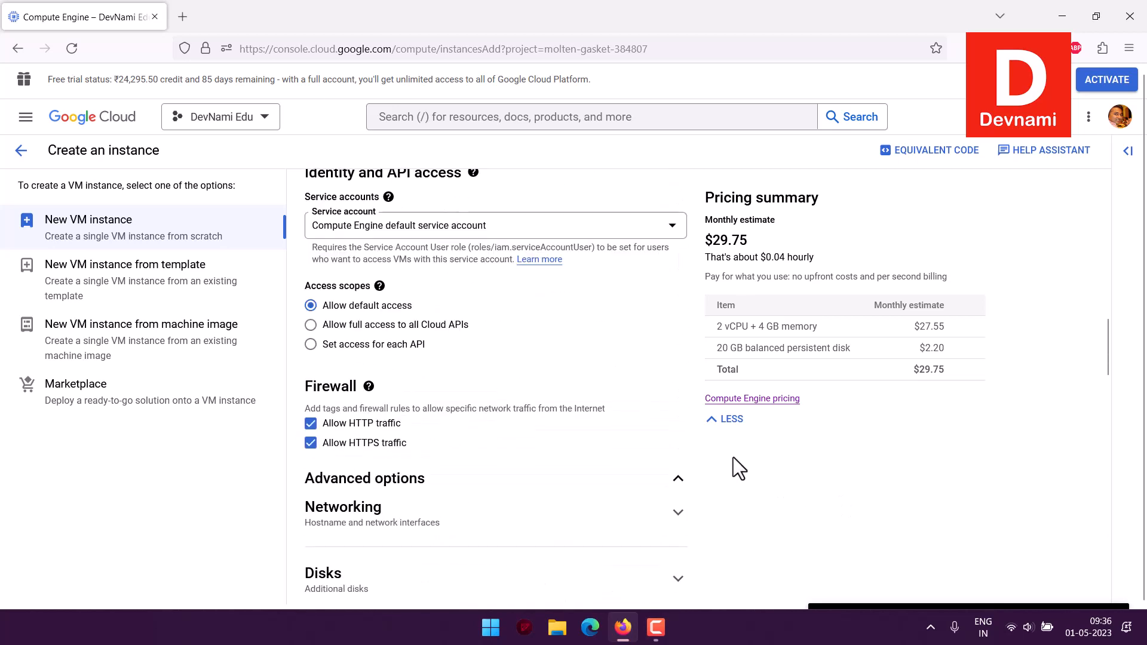
{"action": "scroll", "coordinate": [733, 457], "scroll_direction": "up", "scroll_amount": 15}
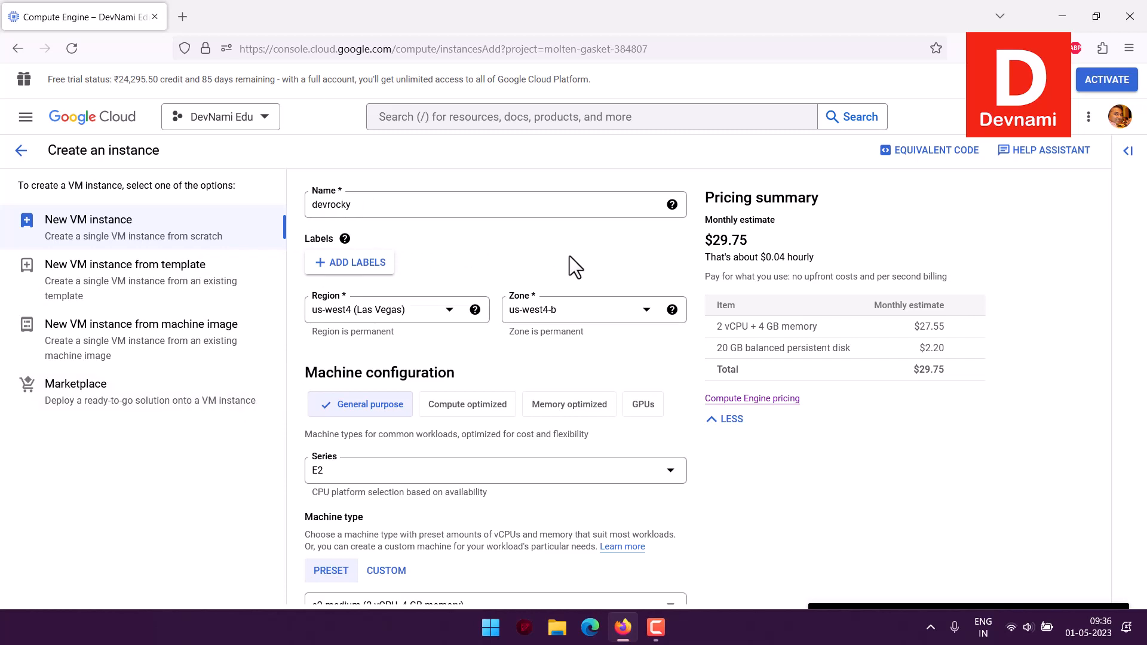
{"action": "scroll", "coordinate": [569, 256], "scroll_direction": "down", "scroll_amount": 20}
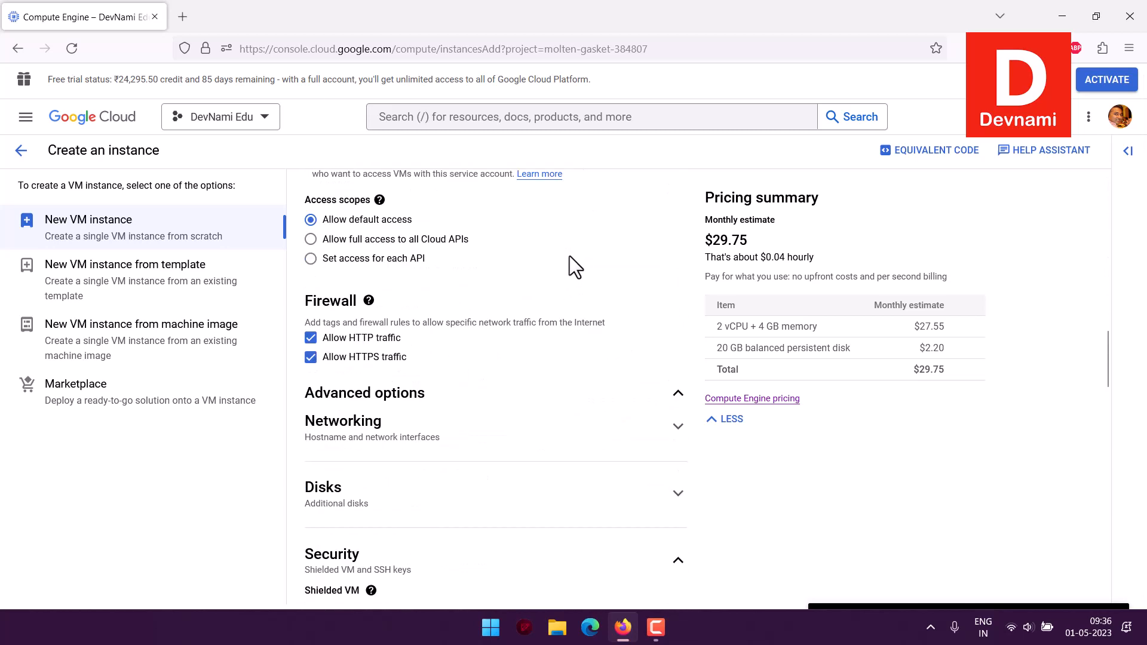
{"action": "scroll", "coordinate": [569, 256], "scroll_direction": "down", "scroll_amount": 15}
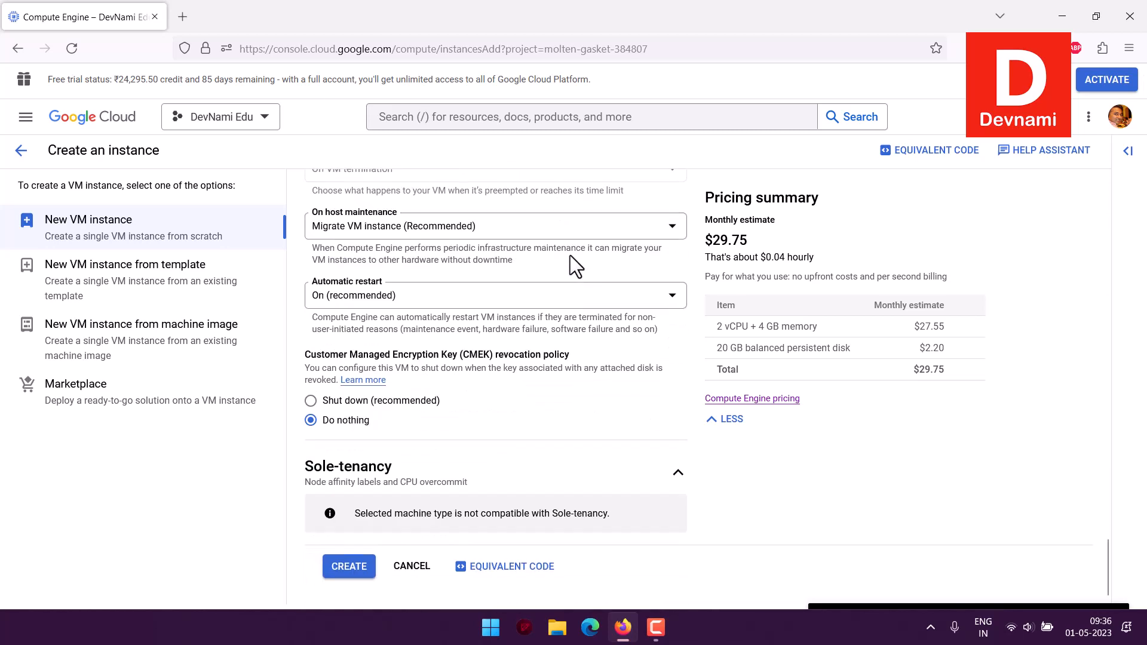
{"action": "left_click", "coordinate": [351, 571]}
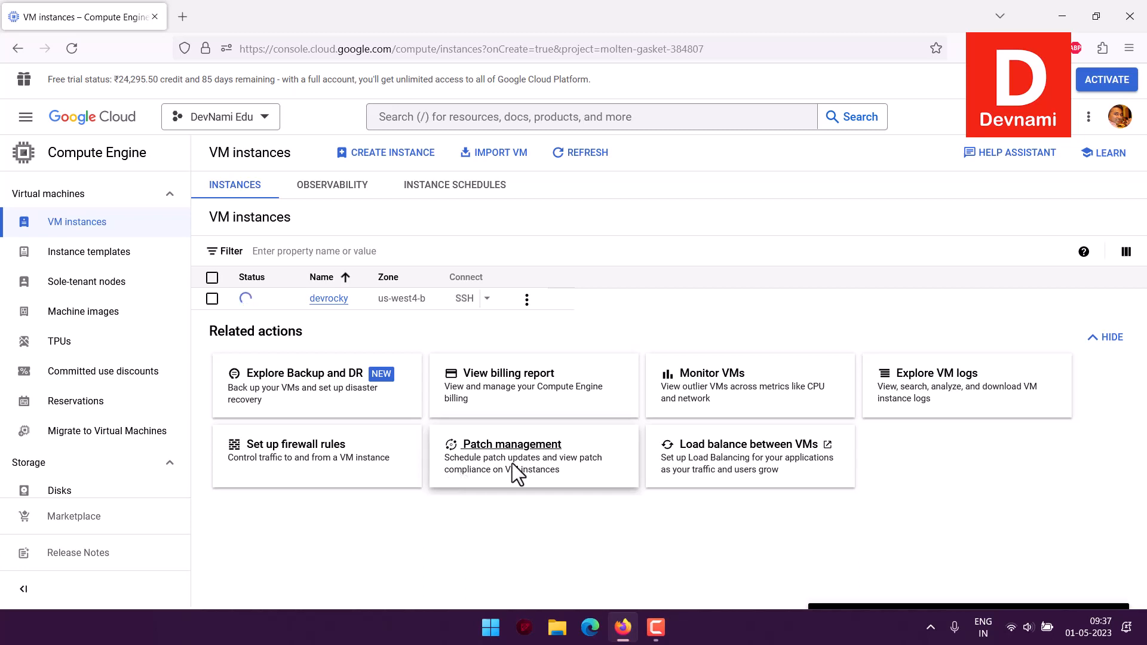
- Check the devrocky instance's status and view its available SSH connection options
{"action": "mouse_move", "coordinate": [250, 302]}
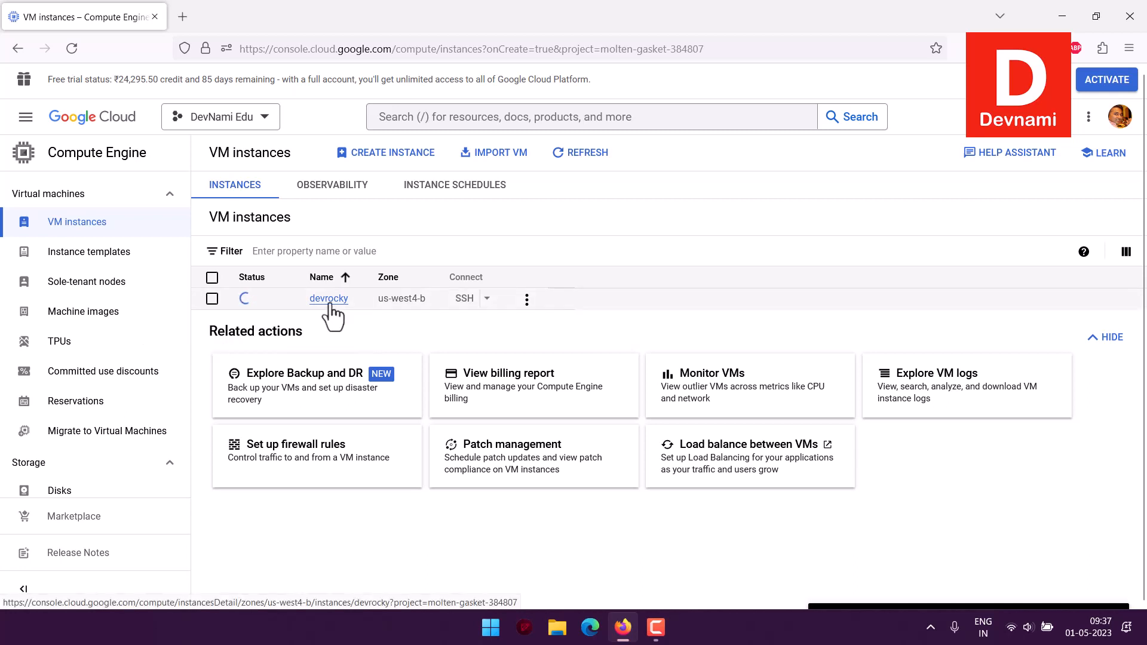
{"action": "left_click", "coordinate": [488, 298]}
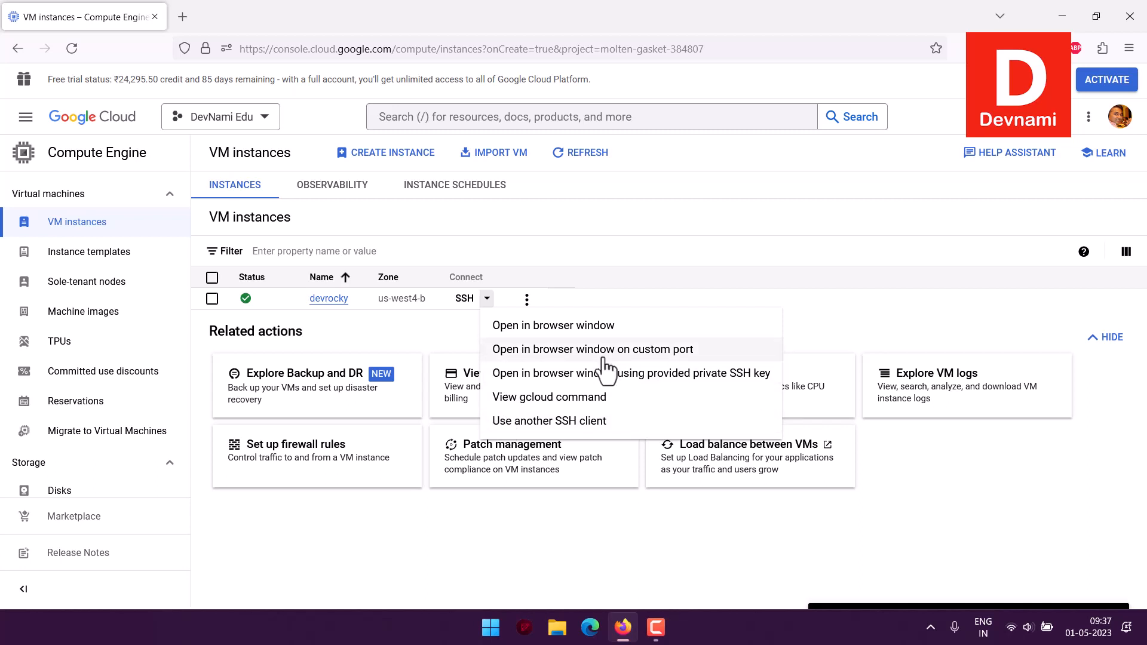
{"action": "left_click", "coordinate": [422, 342]}
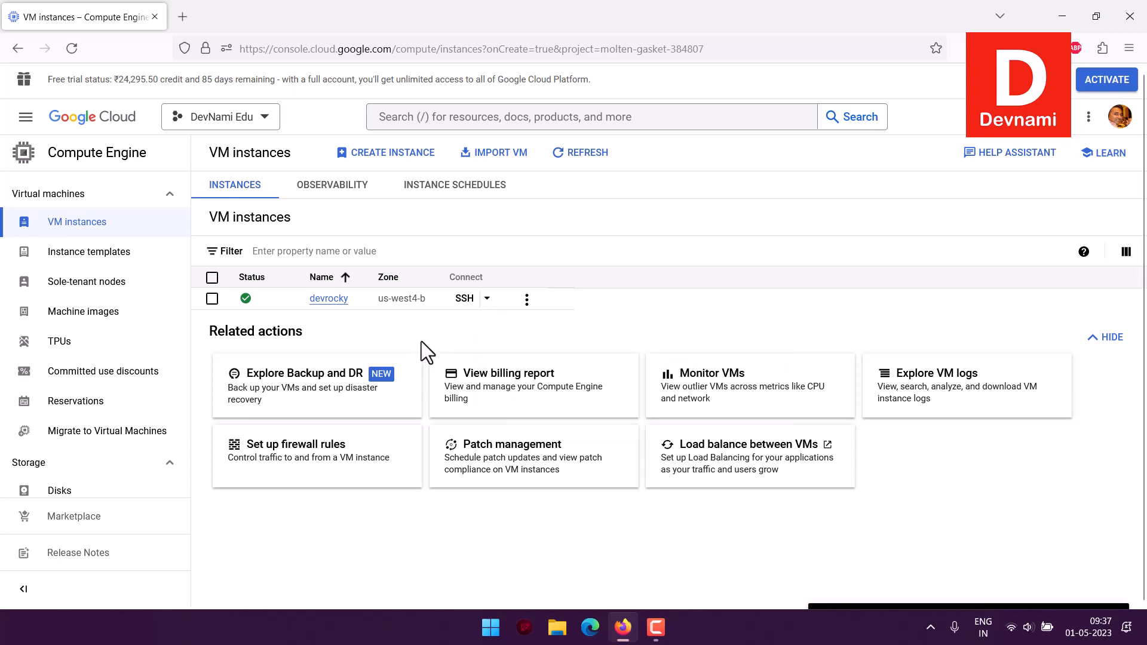
- Open the devrocky instance's details and examine its firewall, security and network interface IP addresses
{"action": "left_click", "coordinate": [329, 299]}
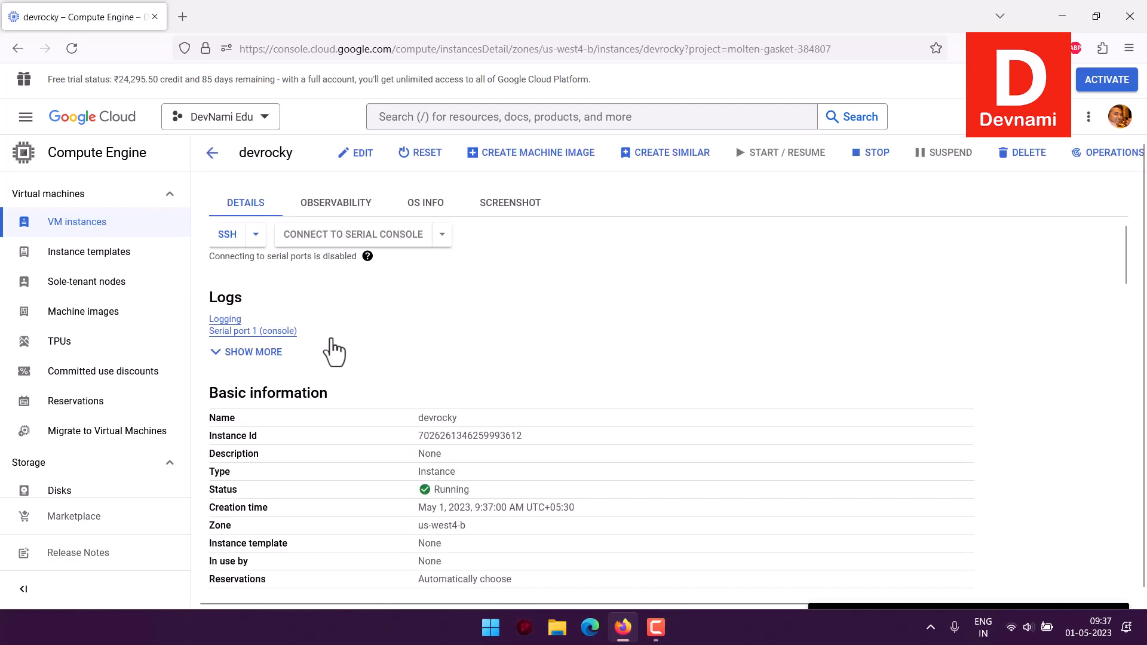
{"action": "scroll", "coordinate": [333, 349], "scroll_direction": "down", "scroll_amount": 10}
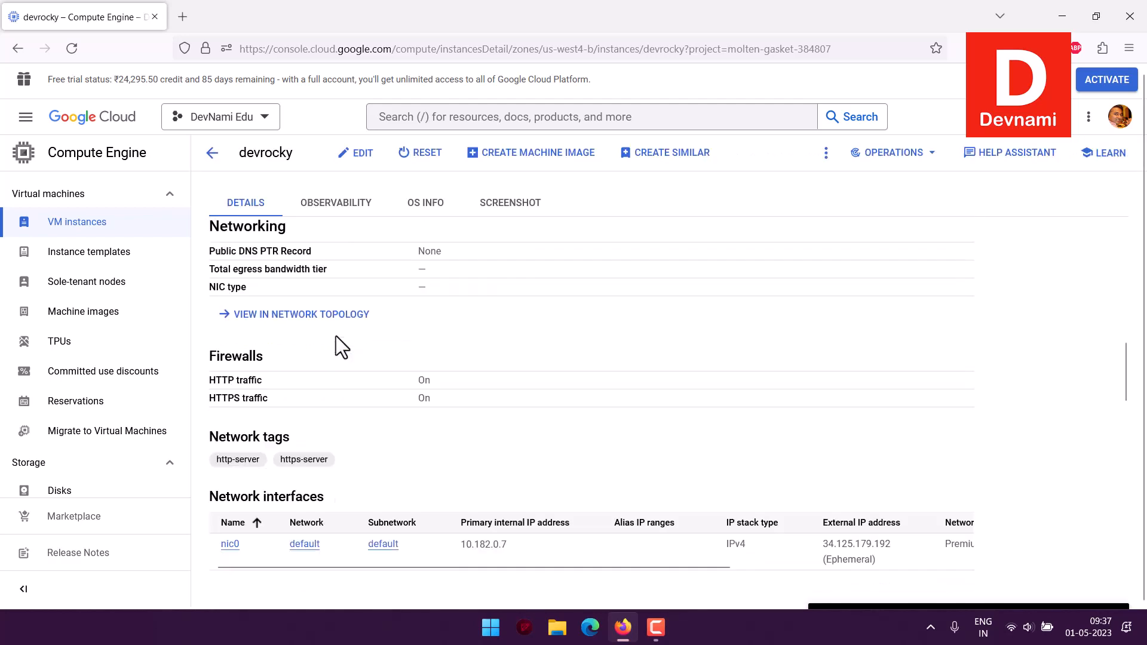
{"action": "scroll", "coordinate": [336, 337], "scroll_direction": "down", "scroll_amount": 10}
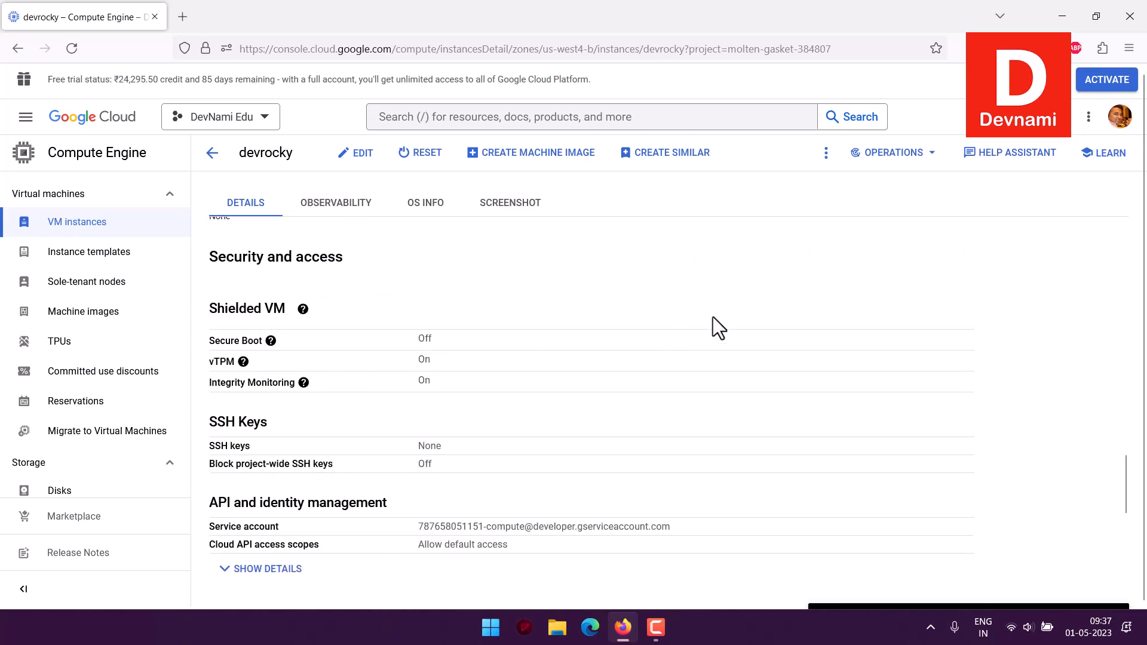
{"action": "scroll", "coordinate": [712, 323], "scroll_direction": "up", "scroll_amount": 6}
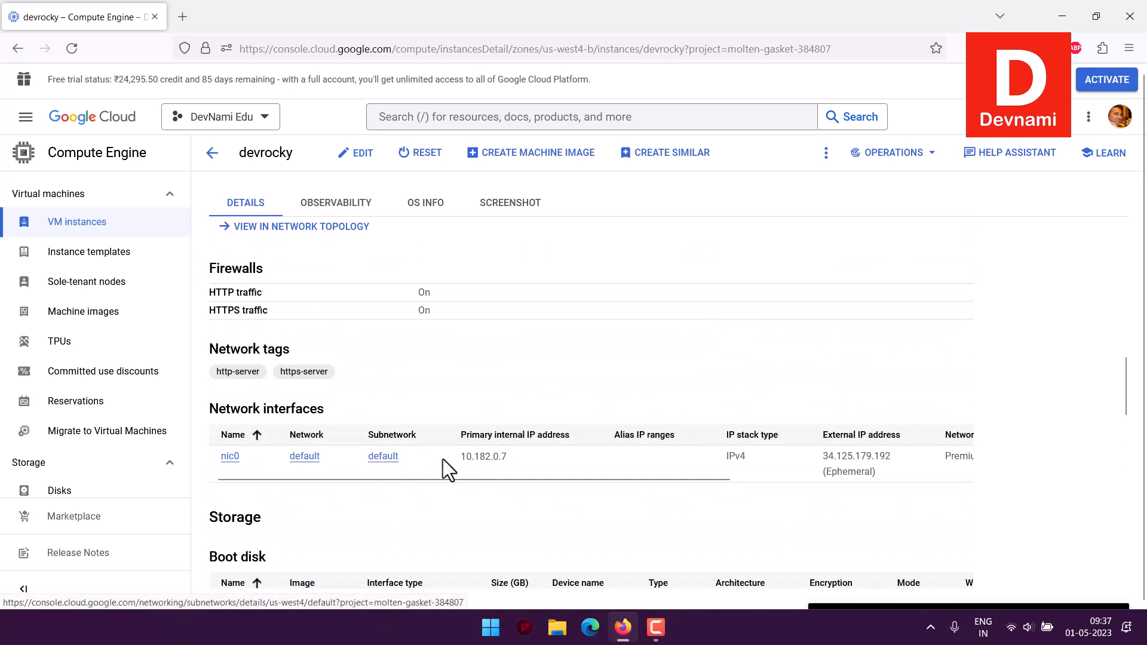
{"action": "left_click_drag", "start_coordinate": [460, 458], "coordinate": [500, 459]}
{"action": "left_click", "coordinate": [501, 456]}
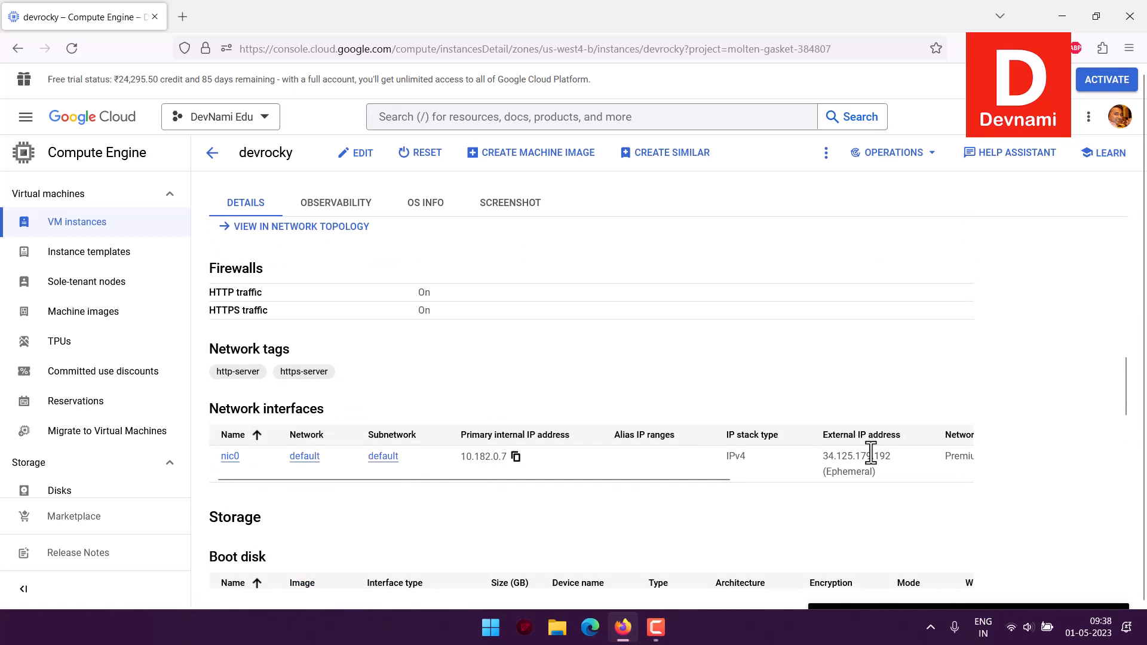
- Examine devrocky's network interfaces and boot disk details, and view the SSH connection options on its details page
{"action": "left_click_drag", "start_coordinate": [726, 477], "coordinate": [575, 479]}
{"action": "scroll", "coordinate": [511, 472], "scroll_direction": "down", "scroll_amount": 3}
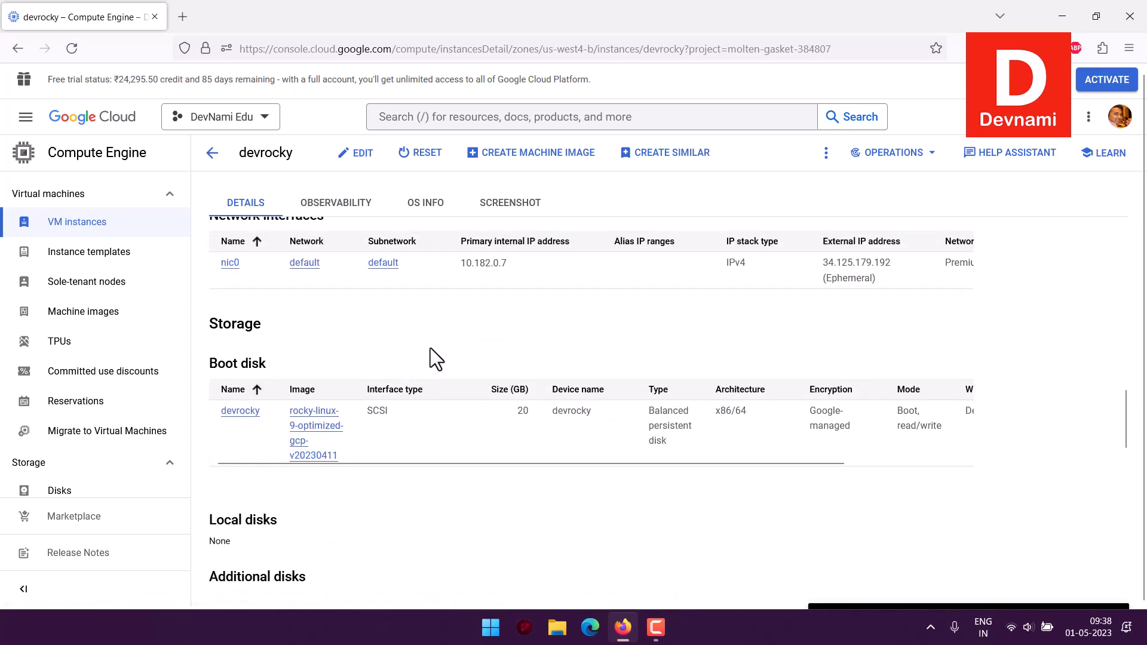
{"action": "scroll", "coordinate": [576, 299], "scroll_direction": "up", "scroll_amount": 15}
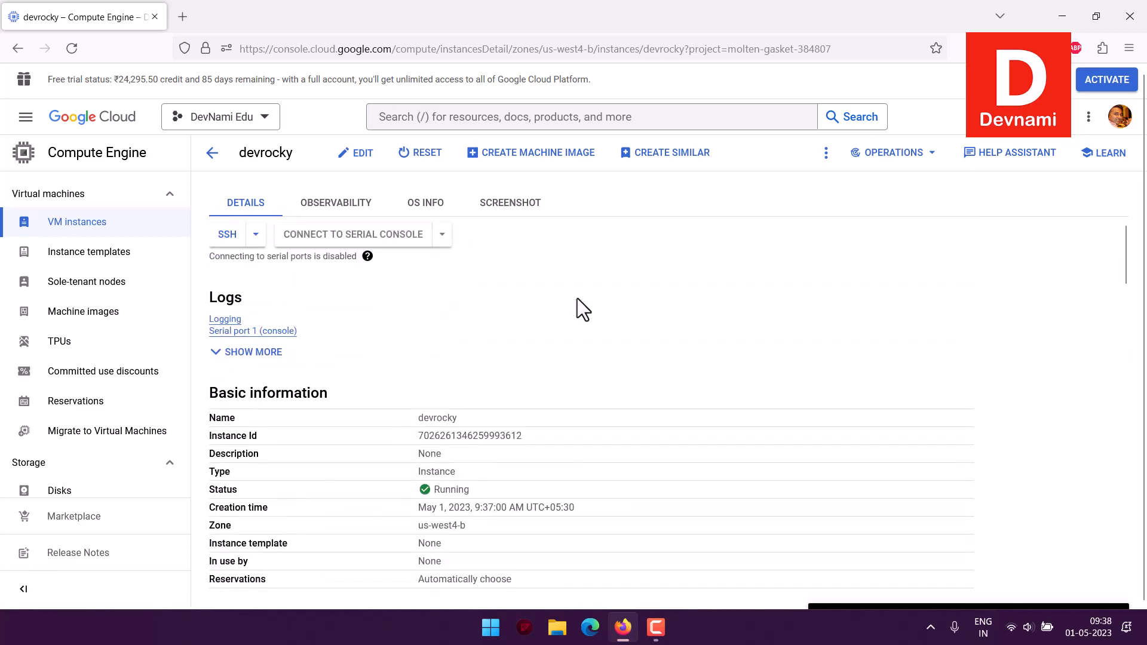
{"action": "left_click", "coordinate": [256, 235]}
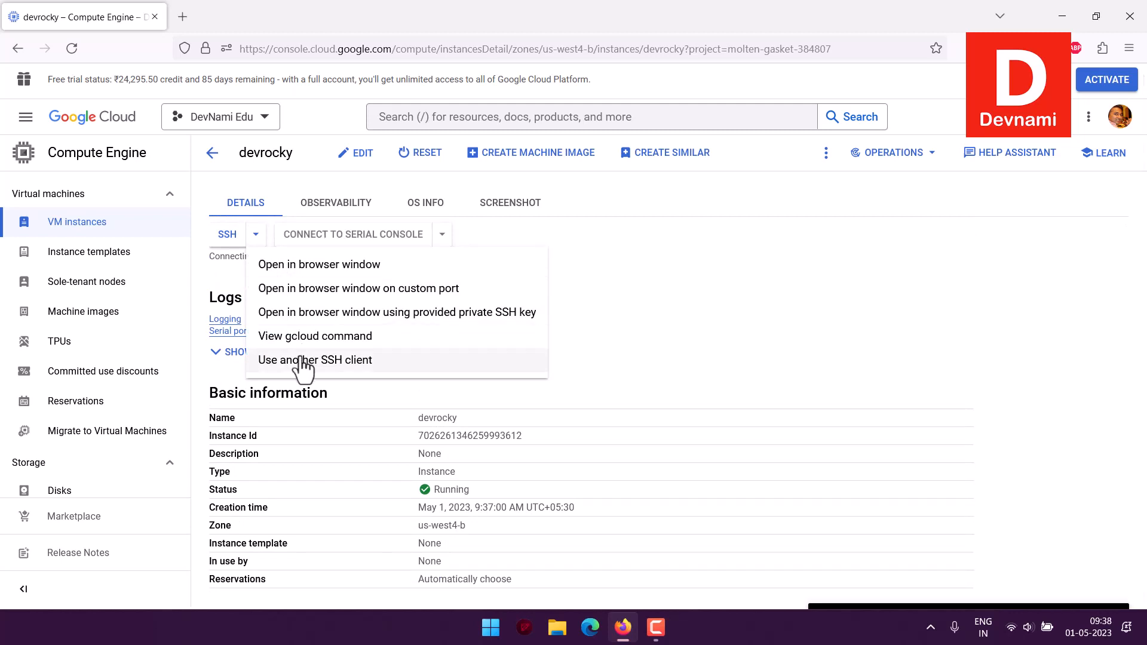
{"action": "left_click", "coordinate": [724, 280]}
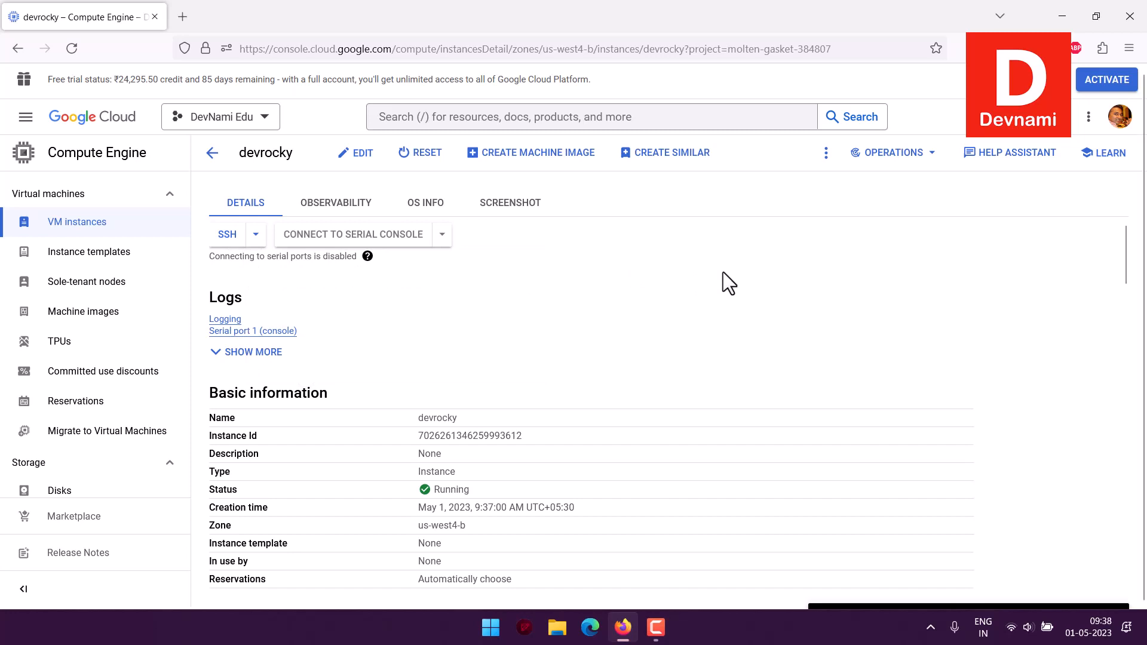
- Return to the VM instances list and open an SSH session to devrocky in a maximized browser window
{"action": "left_click", "coordinate": [212, 153]}
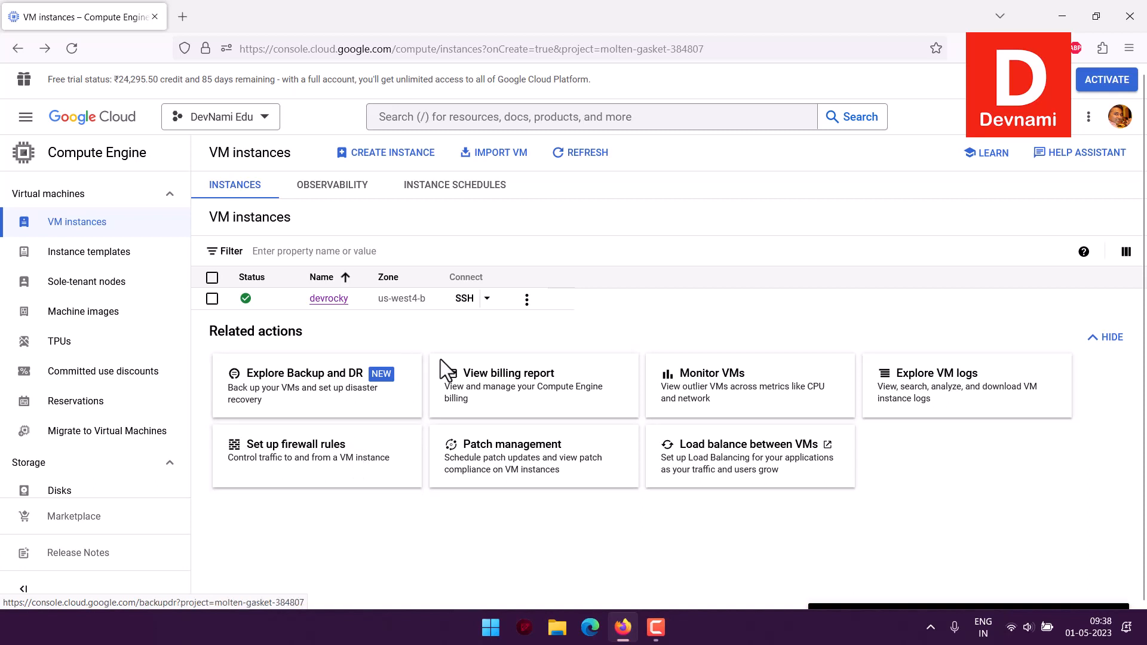
{"action": "left_click", "coordinate": [487, 299]}
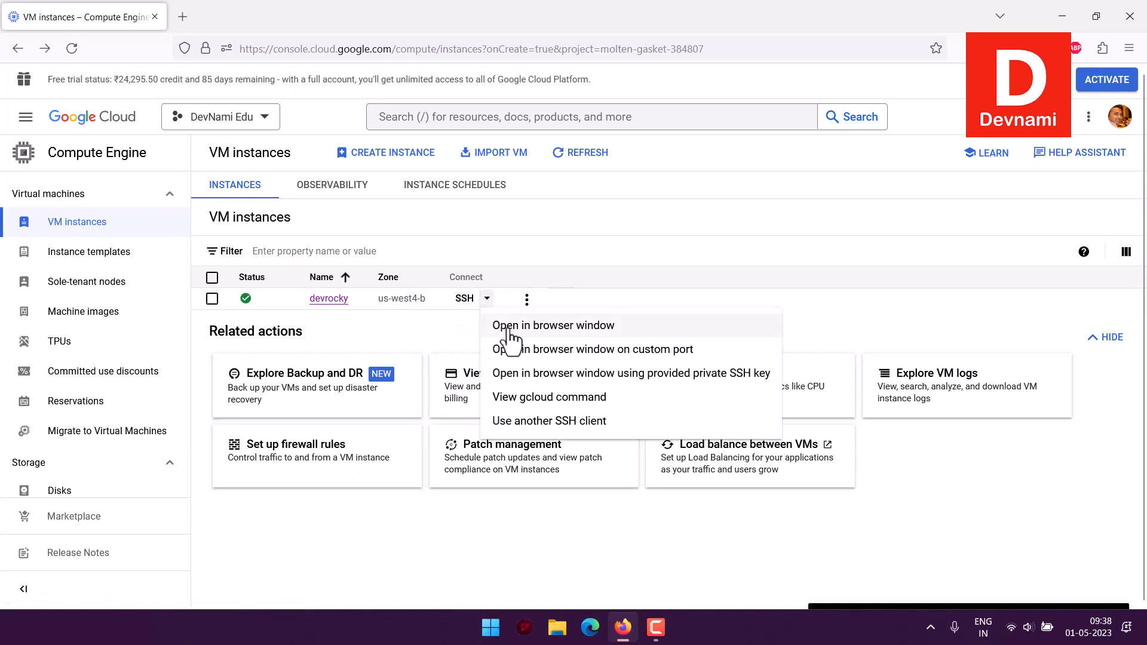
{"action": "left_click", "coordinate": [501, 327]}
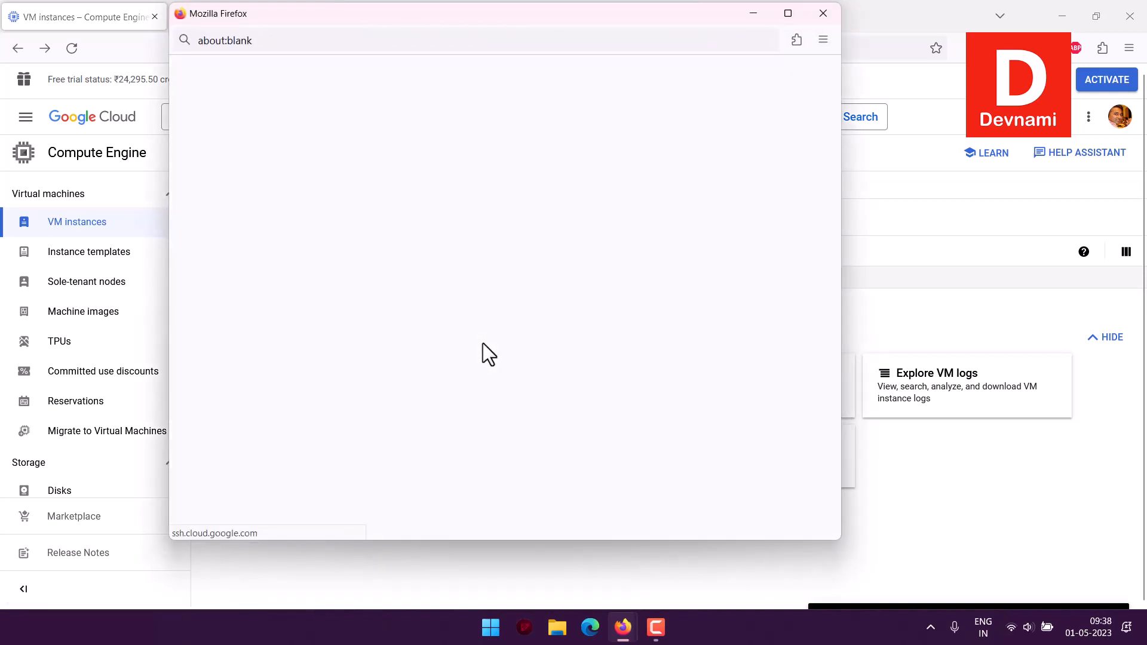
{"action": "left_click_drag", "start_coordinate": [485, 26], "coordinate": [483, 62]}
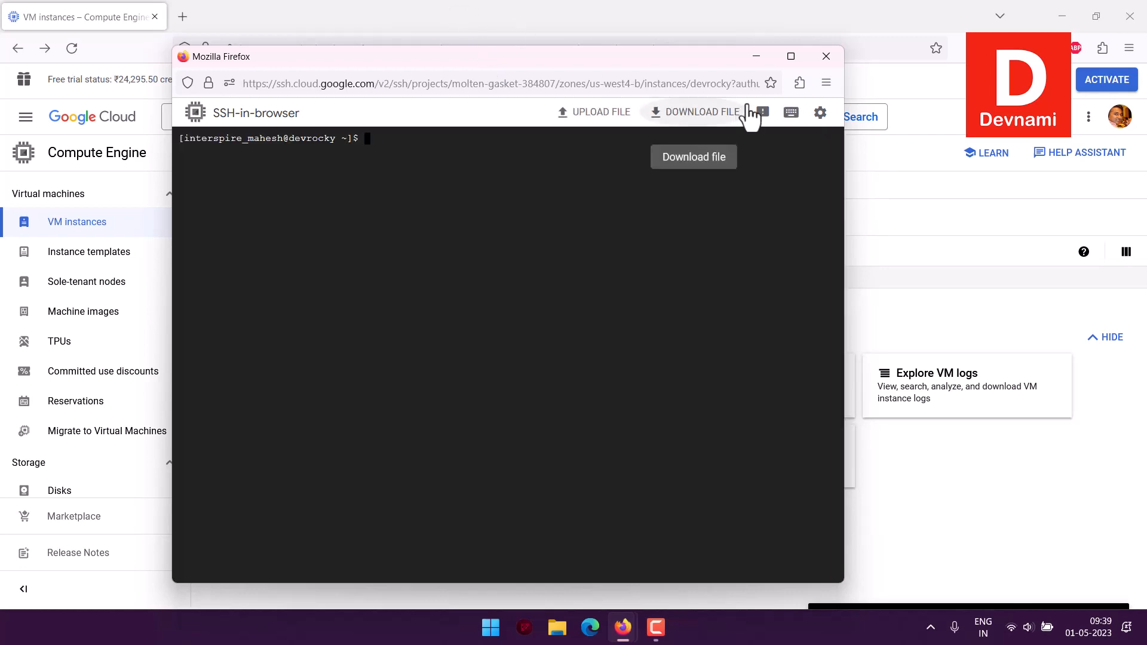
{"action": "left_click", "coordinate": [791, 56]}
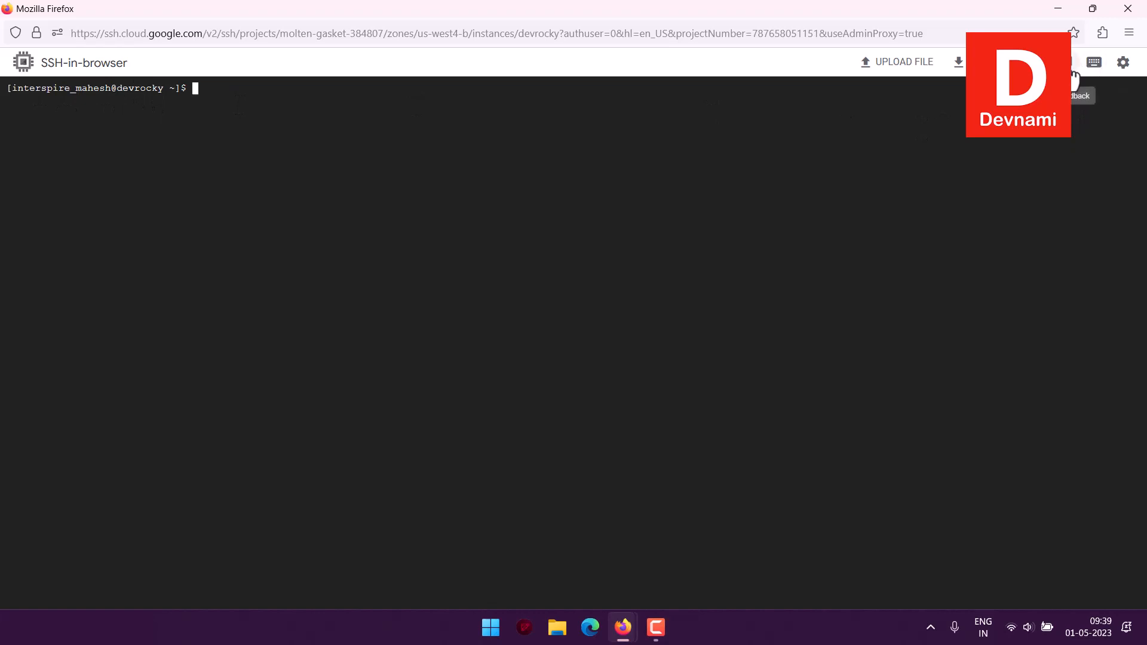
- Set the SSH terminal's font size to Medium
{"action": "left_click", "coordinate": [1123, 64]}
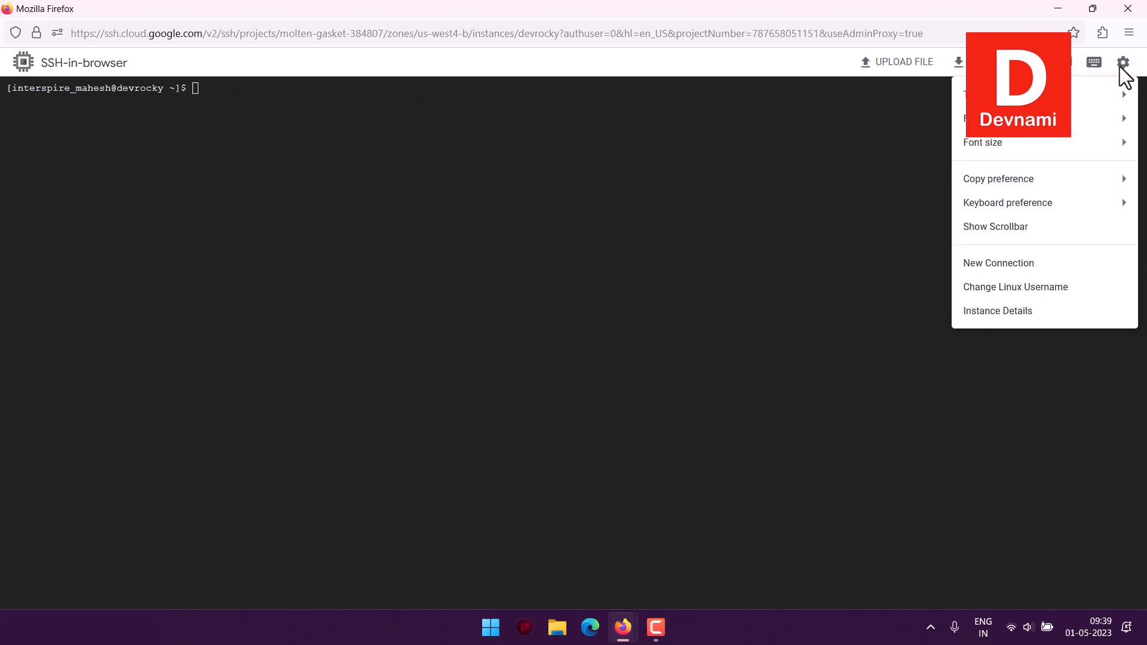
{"action": "mouse_move", "coordinate": [1054, 120]}
{"action": "mouse_move", "coordinate": [1055, 144]}
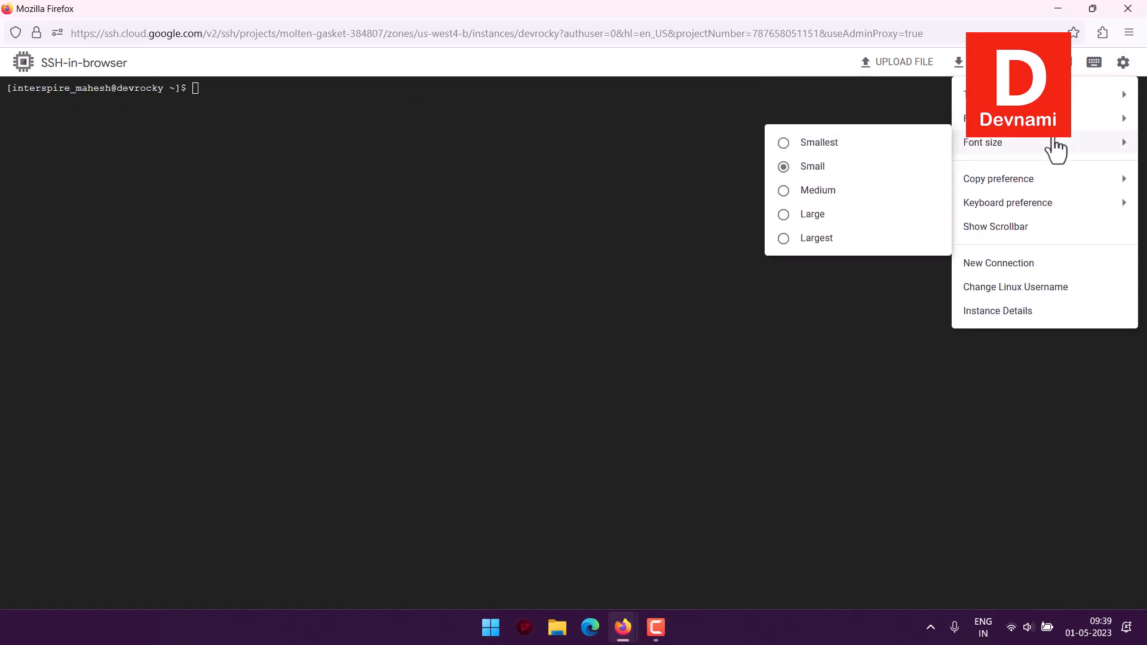
{"action": "left_click", "coordinate": [802, 192]}
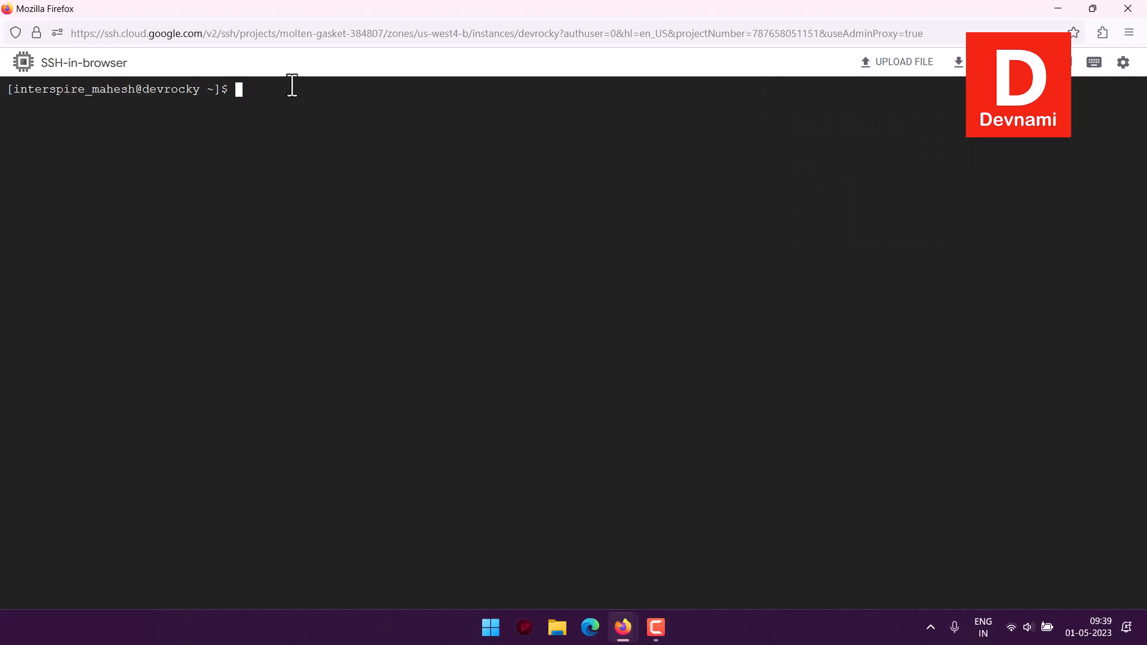
- Run lscpu in the SSH terminal and review the instance's CPU information
{"action": "type", "text": "lscpu"}
{"action": "key", "text": "Return"}
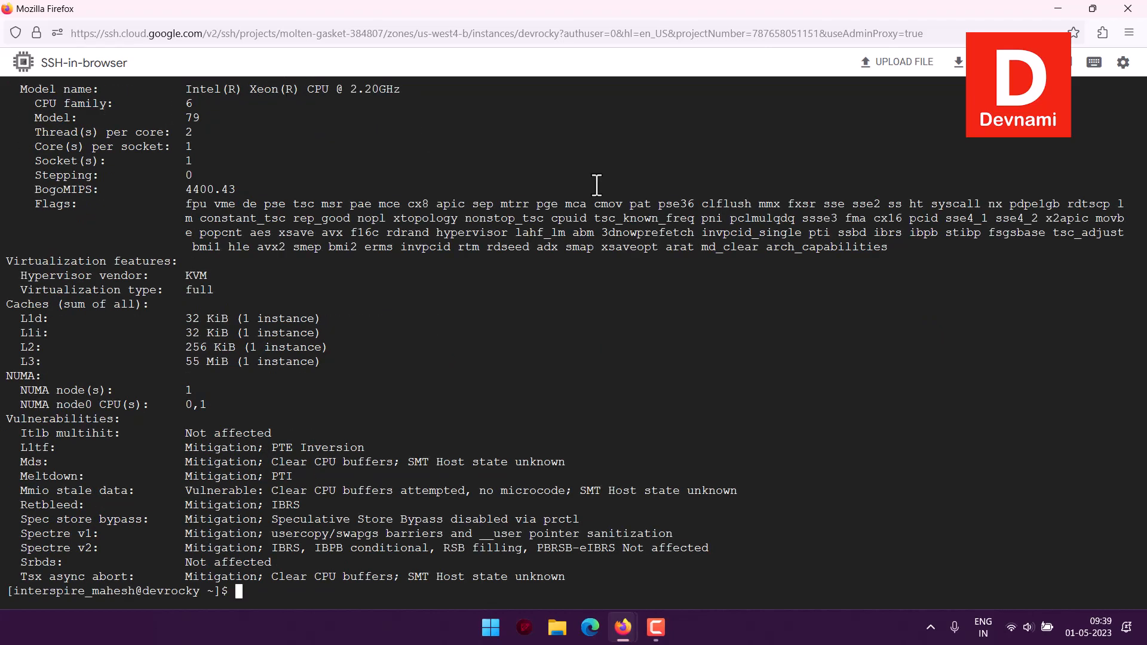
{"action": "scroll", "coordinate": [596, 184], "scroll_direction": "up", "scroll_amount": 3}
{"action": "scroll", "coordinate": [574, 203], "scroll_direction": "down", "scroll_amount": 3}
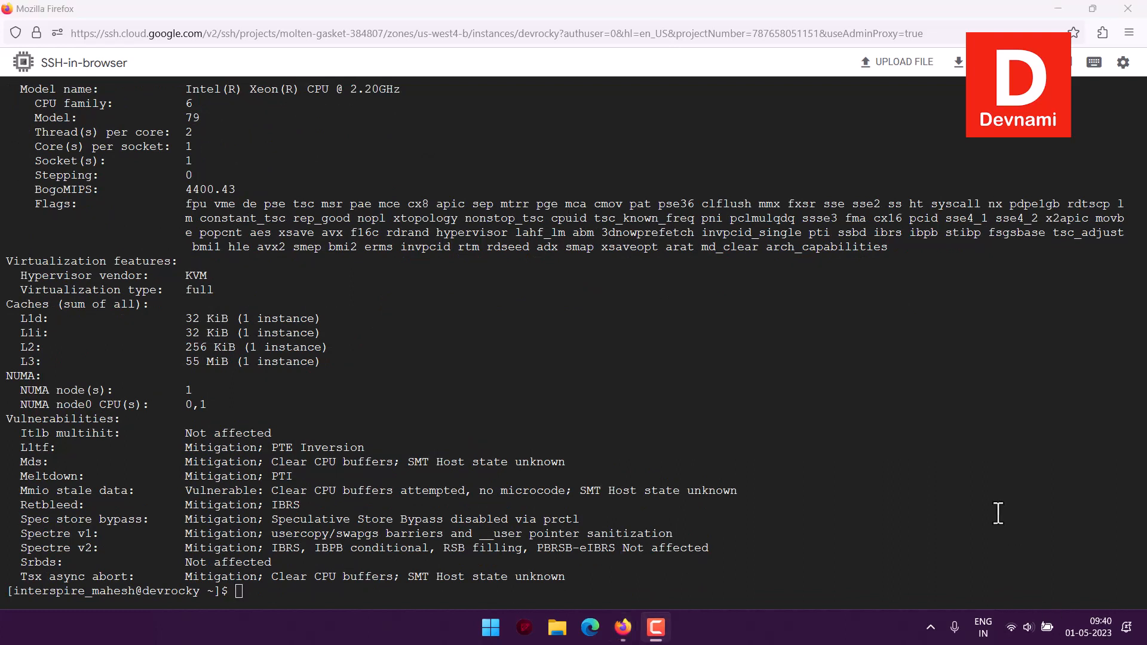
- Run lsusb and lsblk in the SSH terminal to check the instance's USB and block devices
{"action": "left_click", "coordinate": [250, 592]}
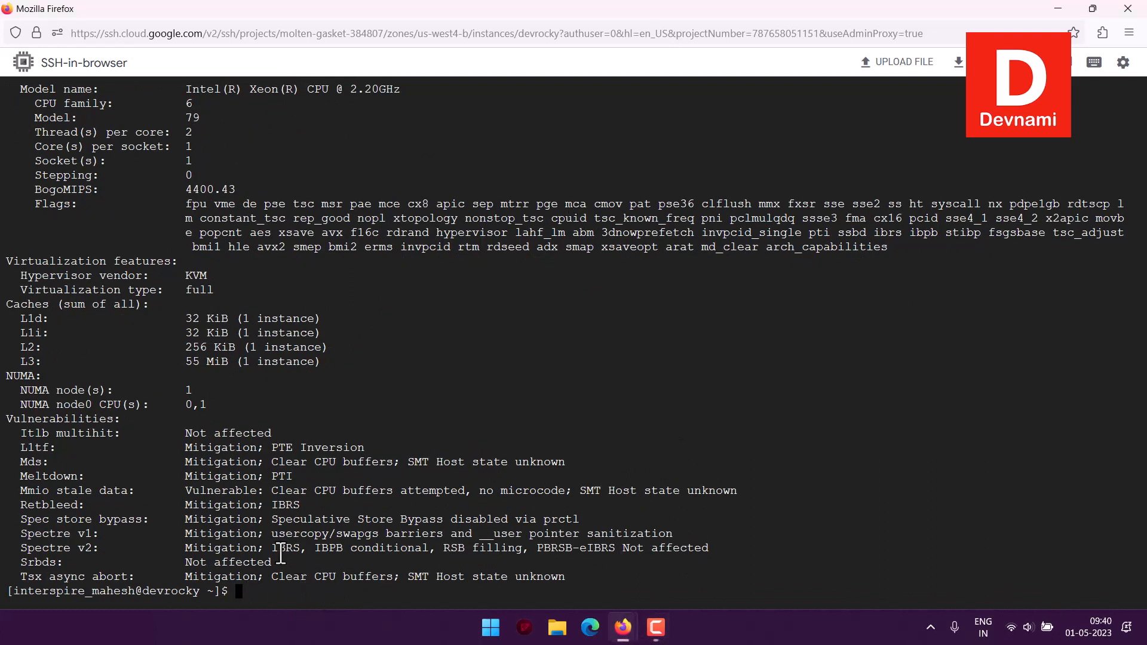
{"action": "type", "text": "lsusb"}
{"action": "key", "text": "Return"}
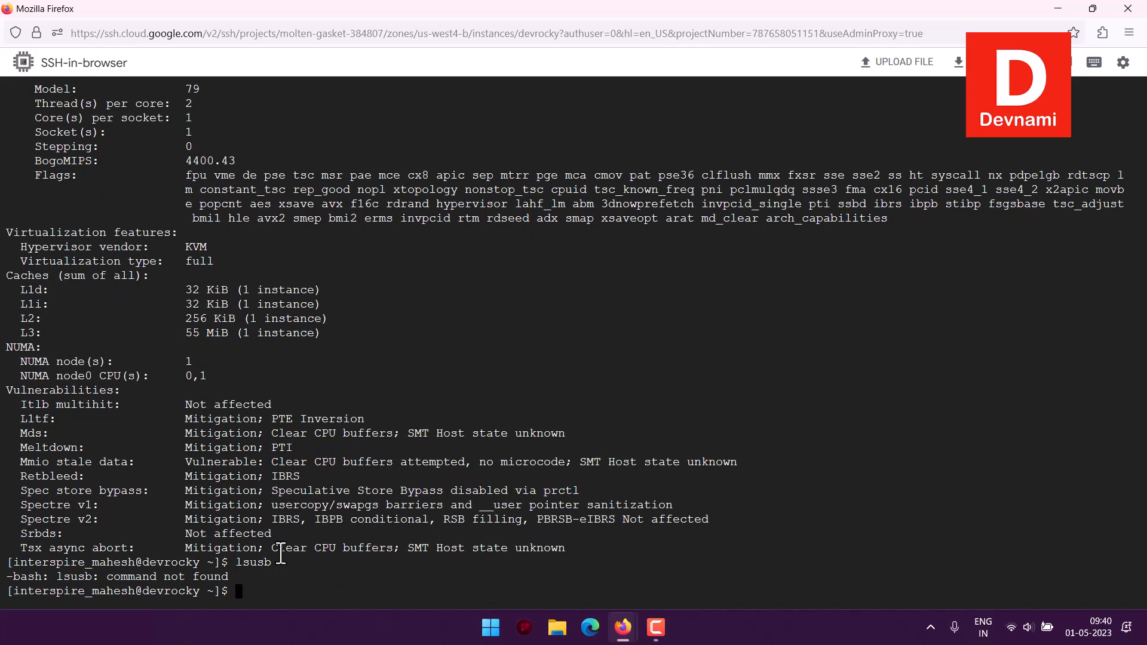
{"action": "type", "text": "lsblk"}
{"action": "key", "text": "Return"}
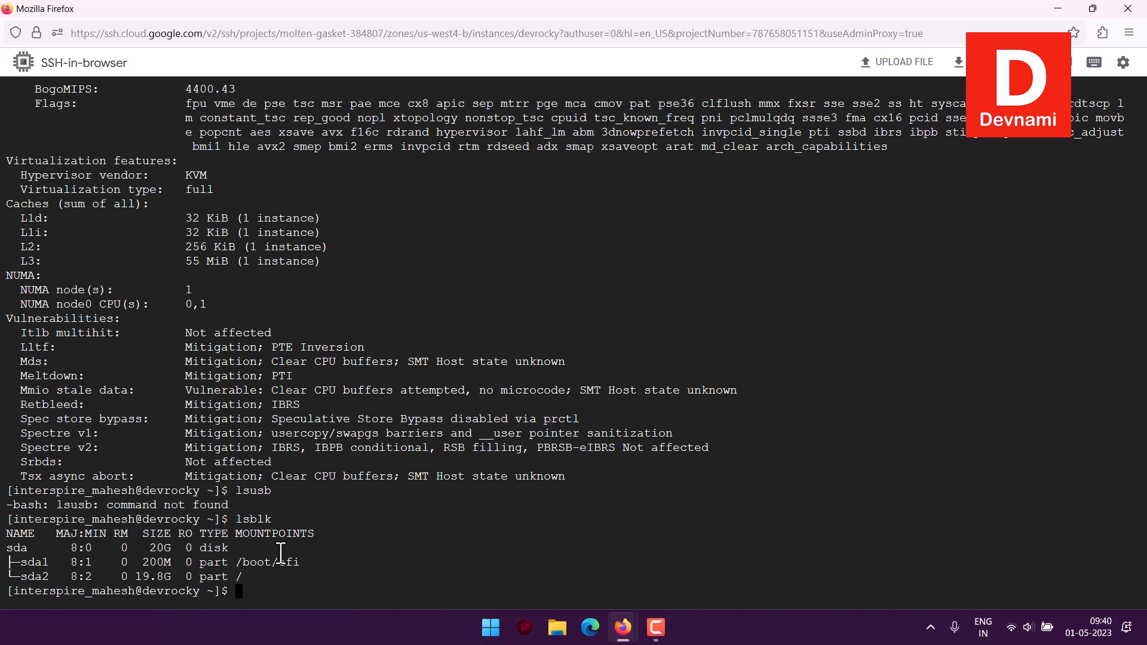
- Run sudo dmidecode -t system to display the system information, and exit the SSH session
{"action": "type", "text": "sudo dmidecode "}
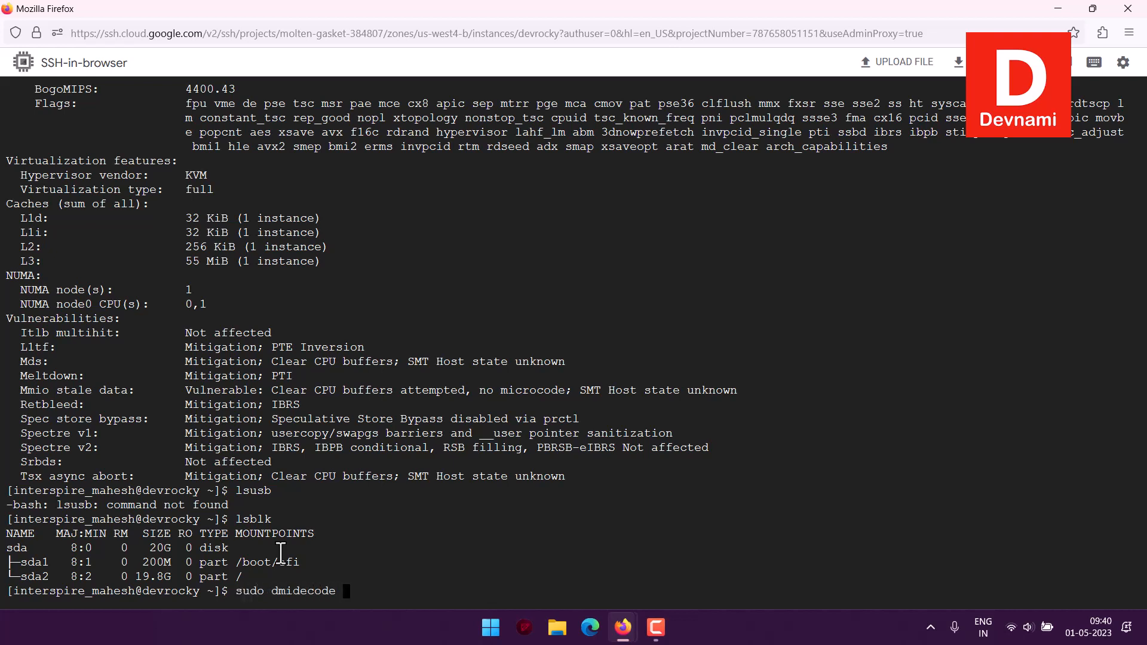
{"action": "type", "text": "-t syste"}
{"action": "type", "text": "m"}
{"action": "key", "text": "Return"}
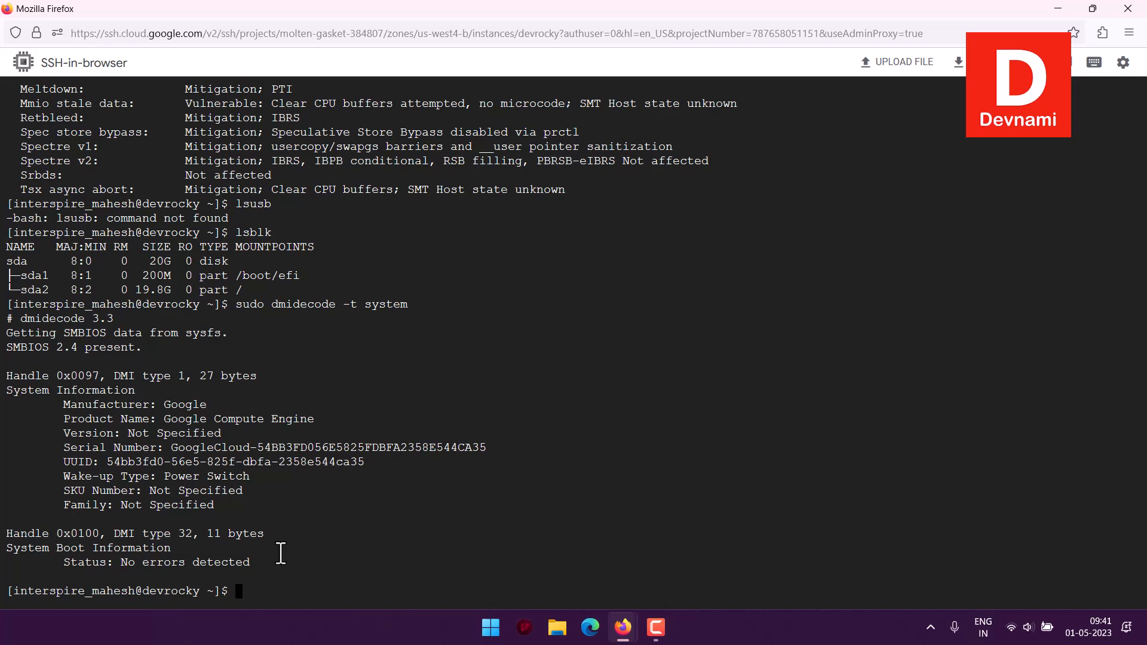
{"action": "type", "text": "xit"}
{"action": "key", "text": "Return"}
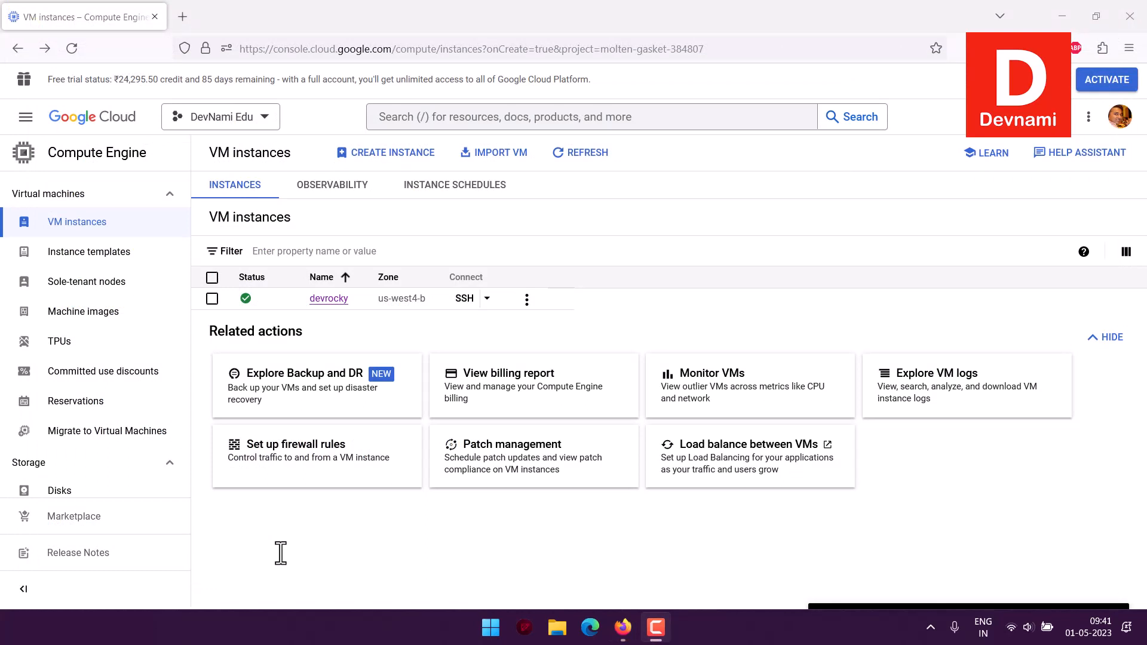
- Delete the devrocky instance together with its boot disk from the VM instances list
{"action": "left_click", "coordinate": [212, 298]}
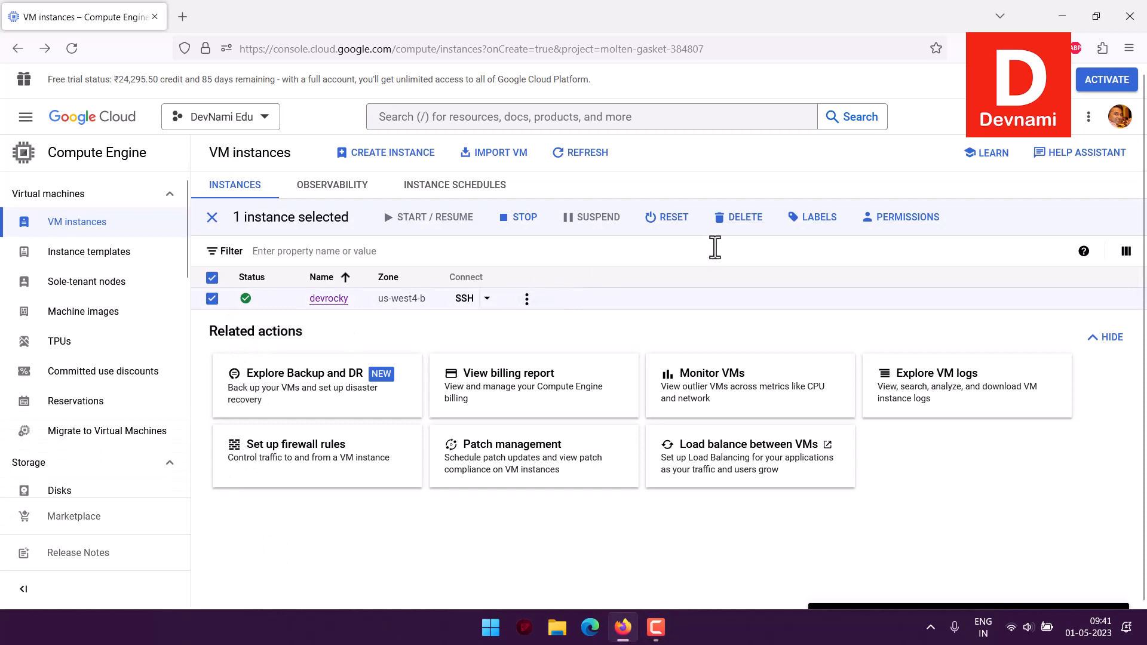
{"action": "left_click", "coordinate": [740, 220]}
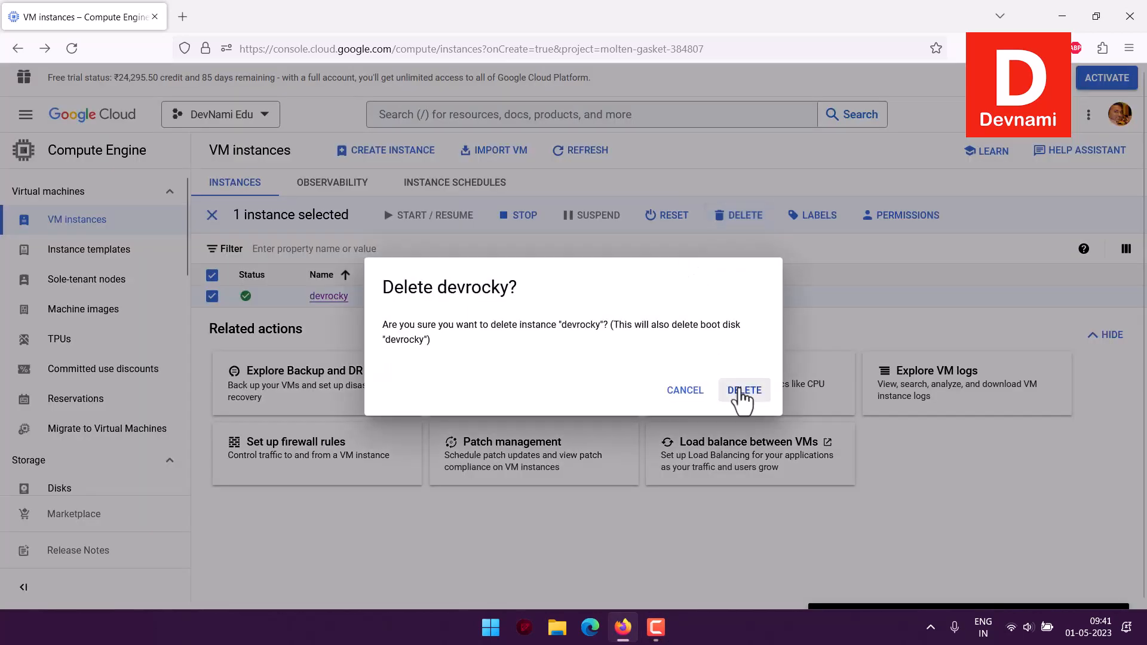
{"action": "left_click", "coordinate": [741, 390]}
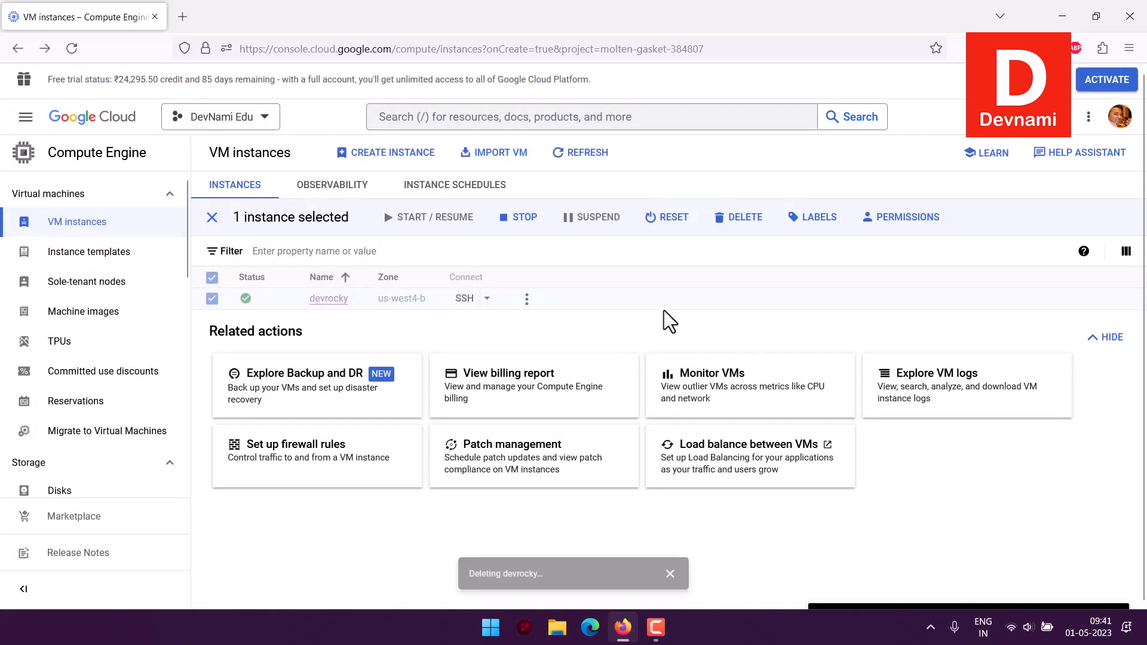